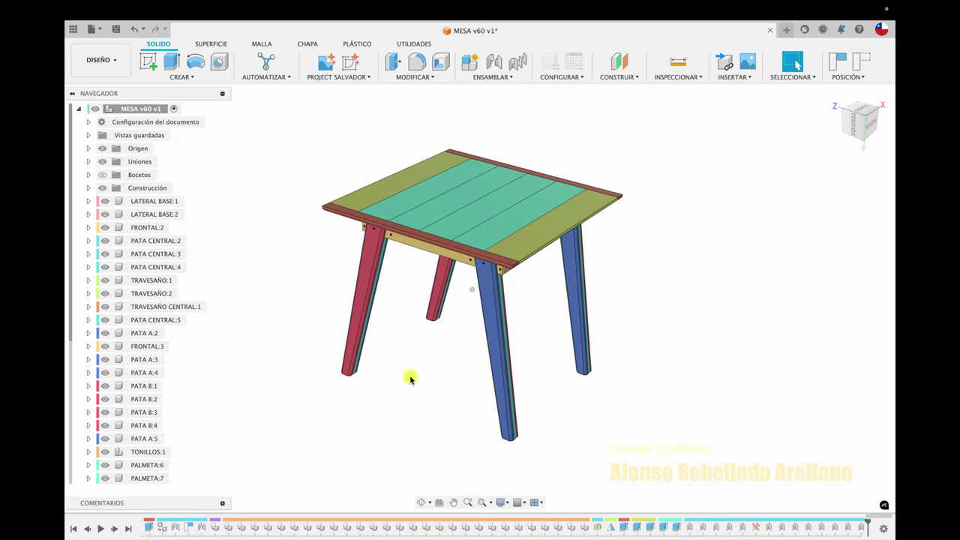
# View the table from its left side and rotate that view two quarter turns
pyautogui.keyDown('shift'); pyautogui.hscroll(-5, 410, 377); pyautogui.keyUp('shift')
pyautogui.keyDown('shift'); pyautogui.hscroll(-5, 409, 377); pyautogui.keyUp('shift')
pyautogui.scroll(2, 410, 377)
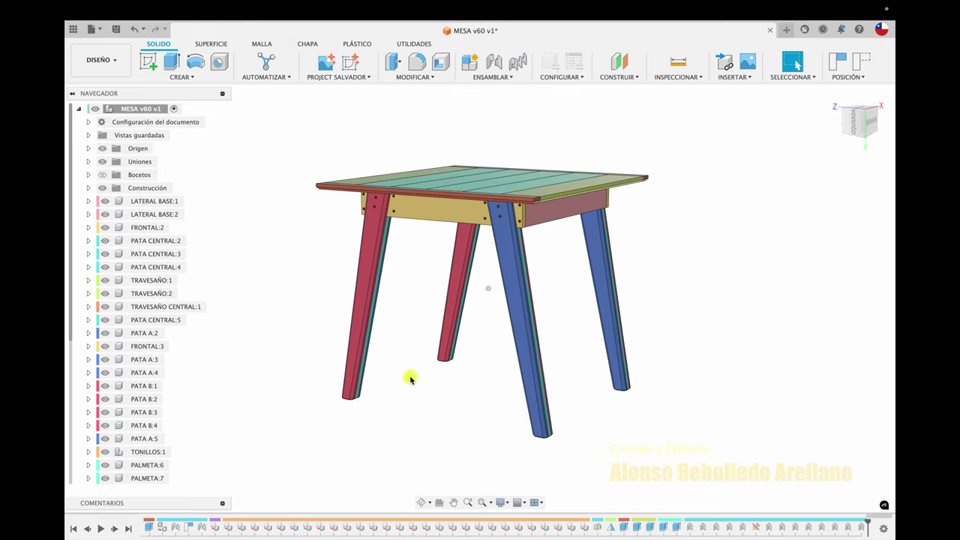
pyautogui.scroll(2, 410, 377)
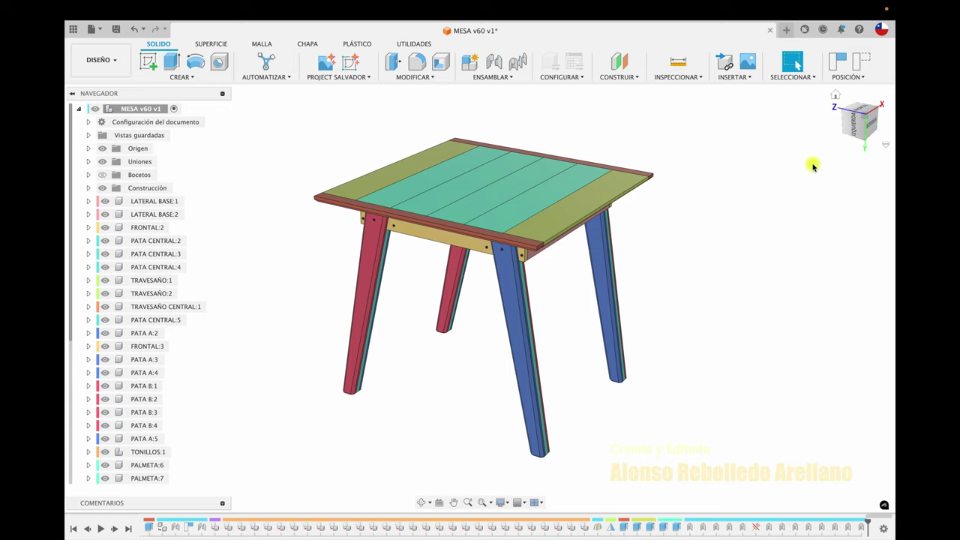
pyautogui.click(858, 122)
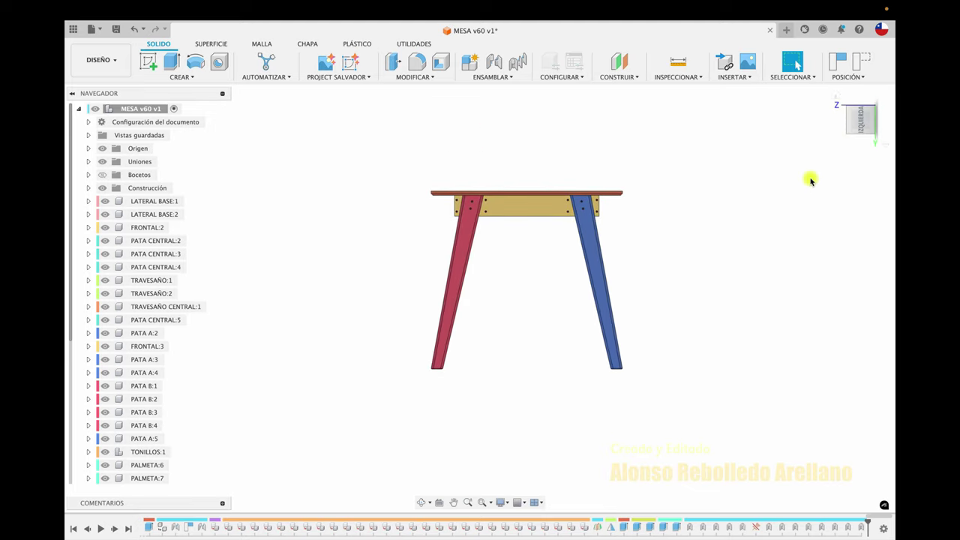
pyautogui.click(890, 109)
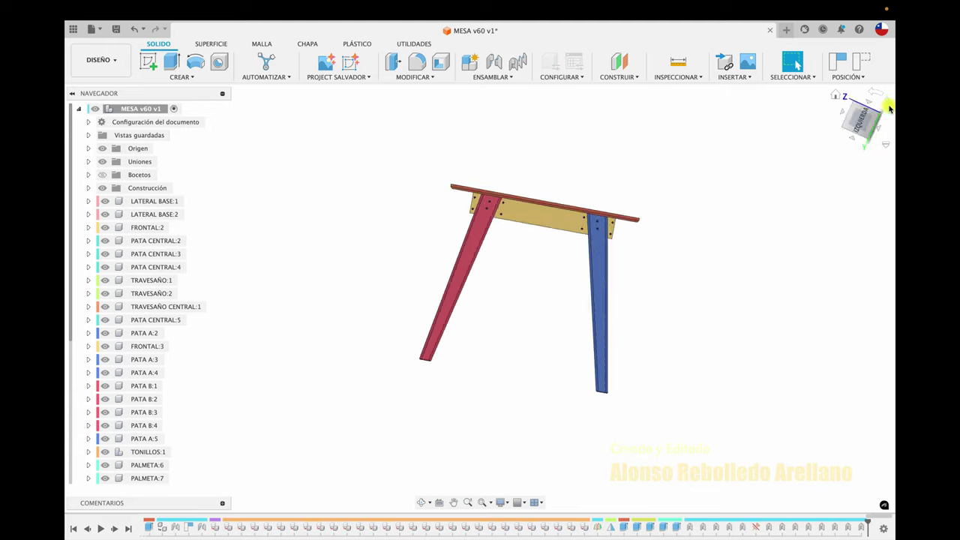
pyautogui.click(890, 109)
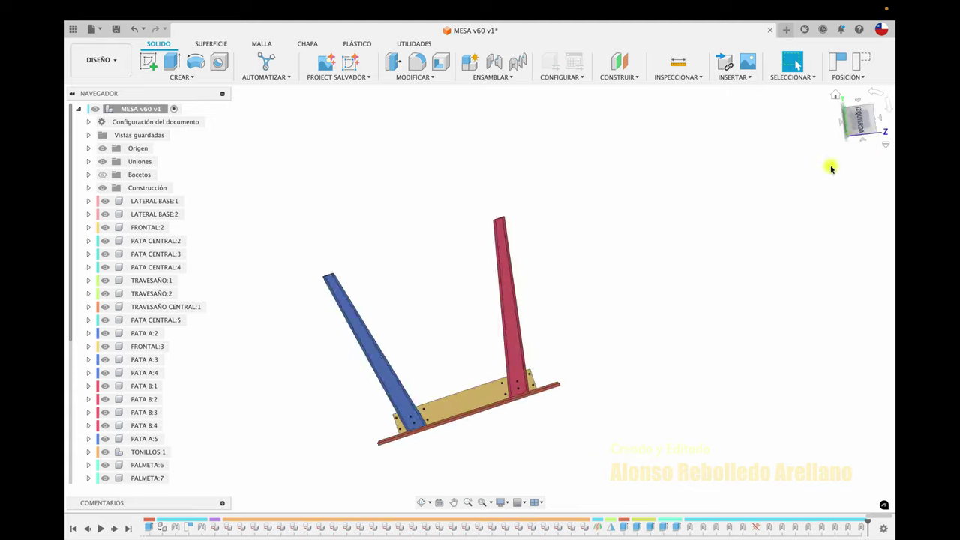
# Return to Home, orbit lower, check a tabletop plank, then view the tabletop from above
pyautogui.hotkey('shift', 'F5')
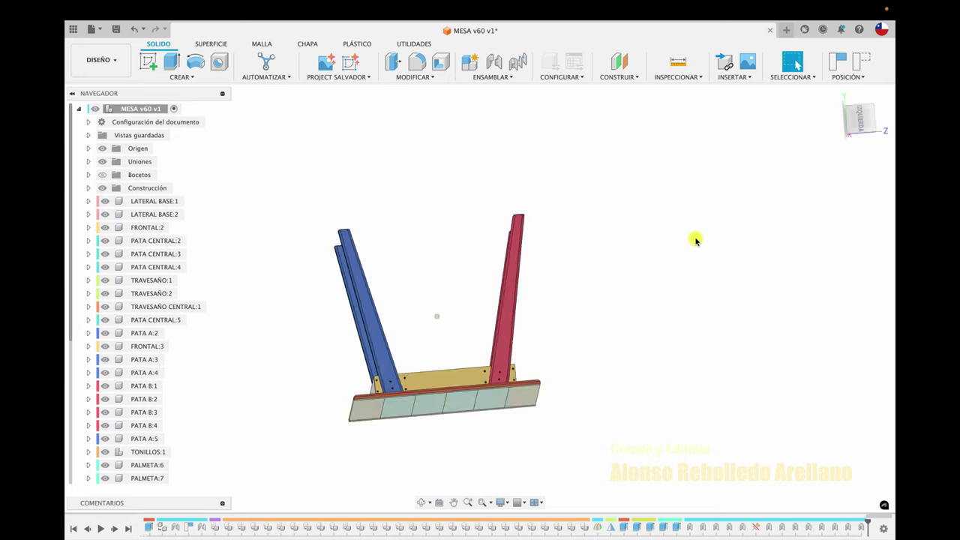
pyautogui.keyDown('shift'); pyautogui.moveTo(696, 240); pyautogui.dragTo(812, 143, button='middle'); pyautogui.keyUp('shift')
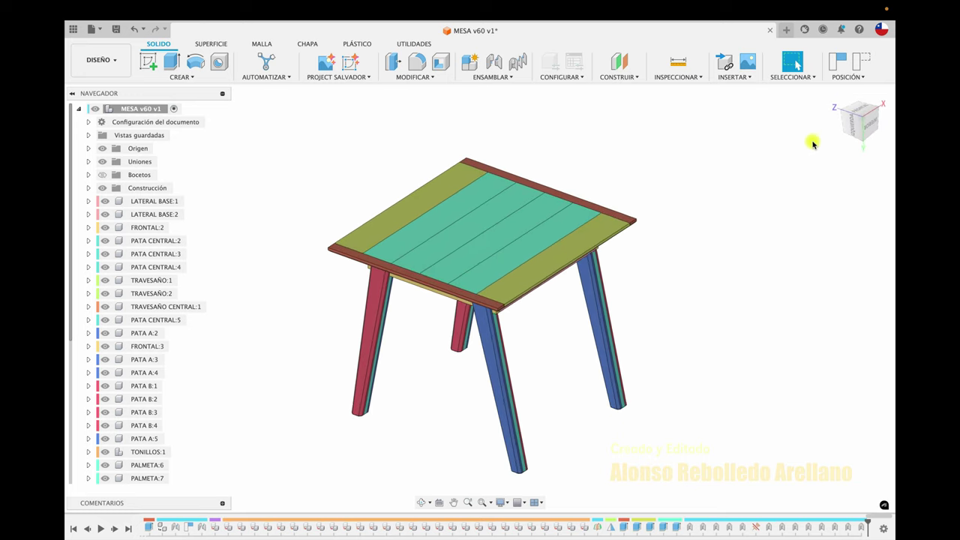
pyautogui.click(520, 218)
pyautogui.click(717, 167)
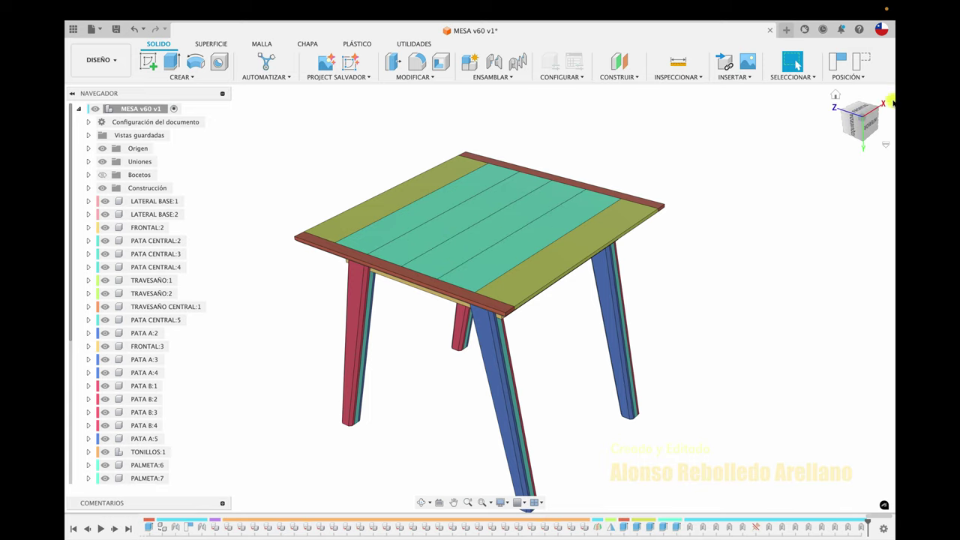
pyautogui.click(864, 112)
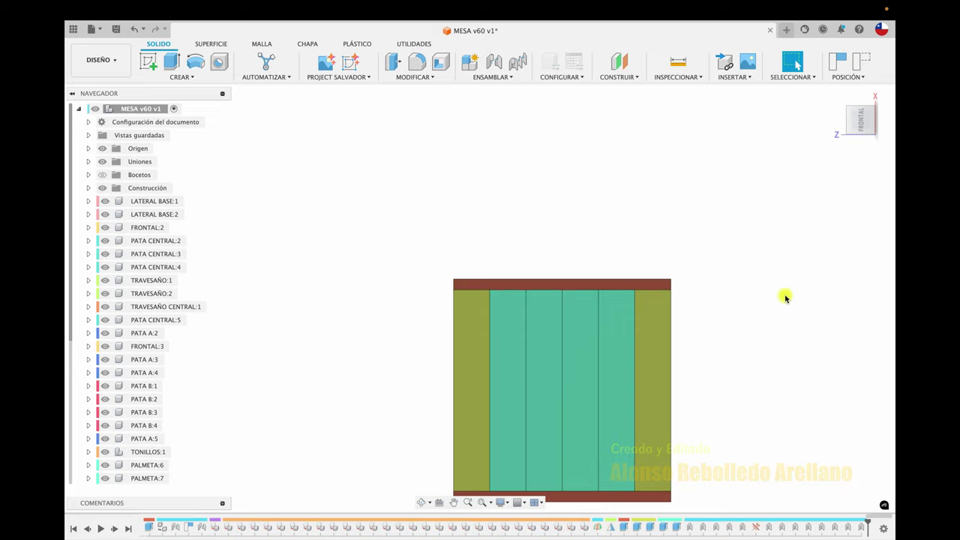
# Set the face-on tabletop view as Top with Definir vista actual como > Arriba
pyautogui.scroll(-5, 785, 298)
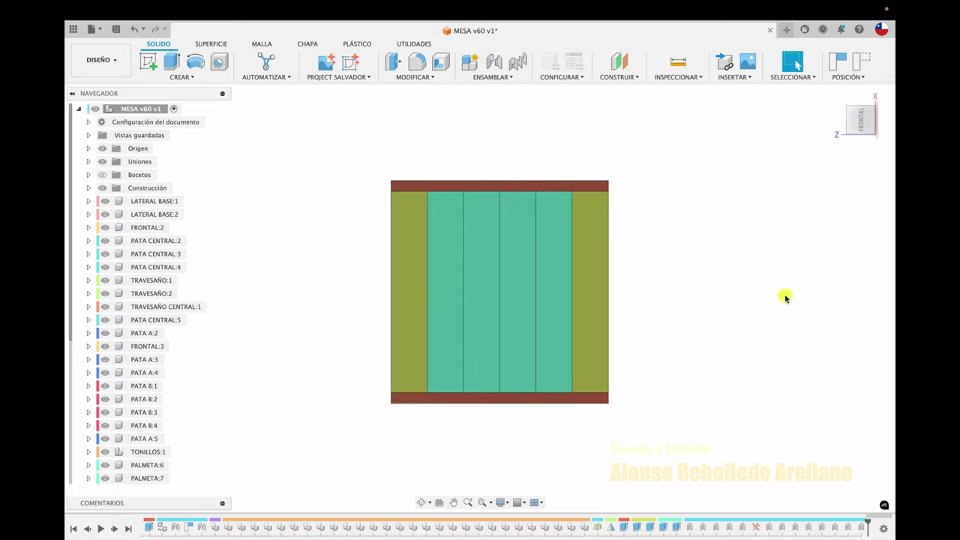
pyautogui.press('F6')
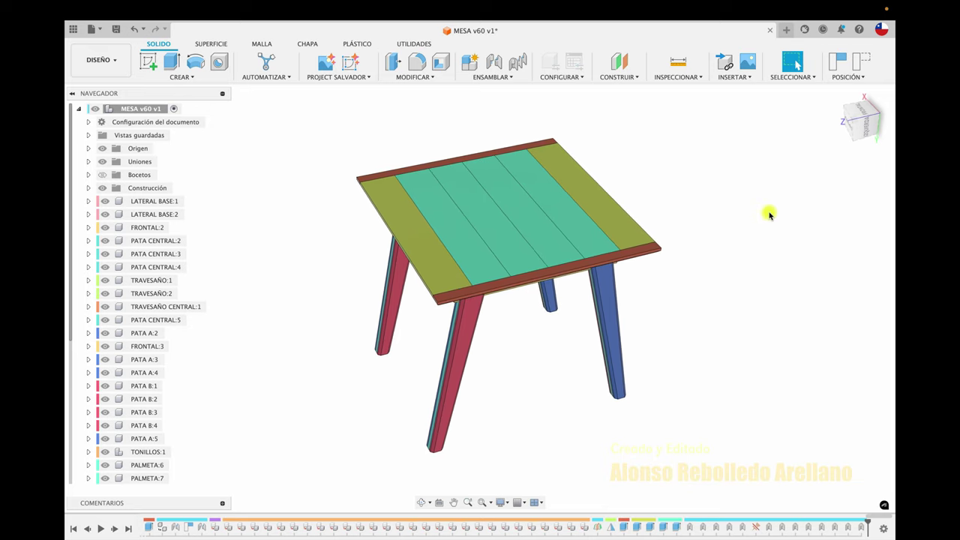
pyautogui.moveTo(861, 119)
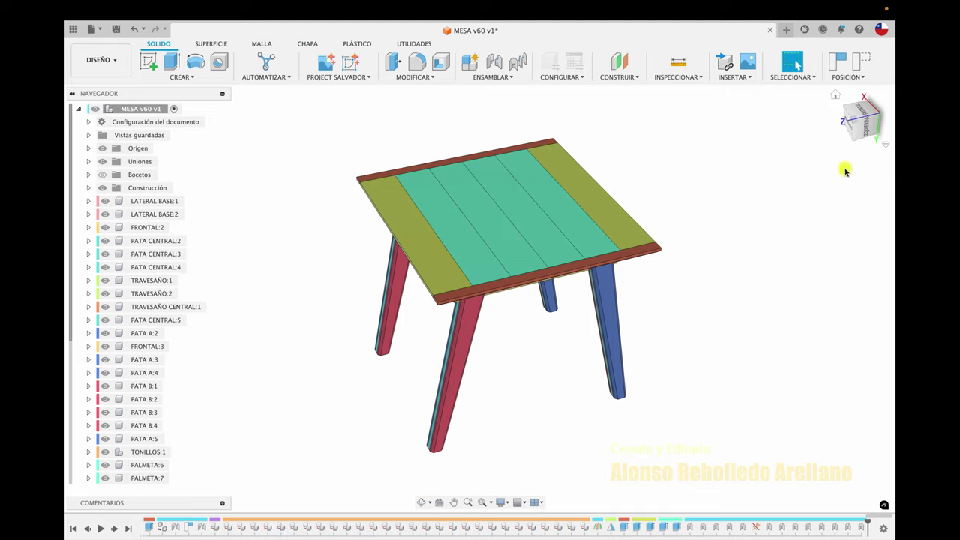
pyautogui.click(866, 111)
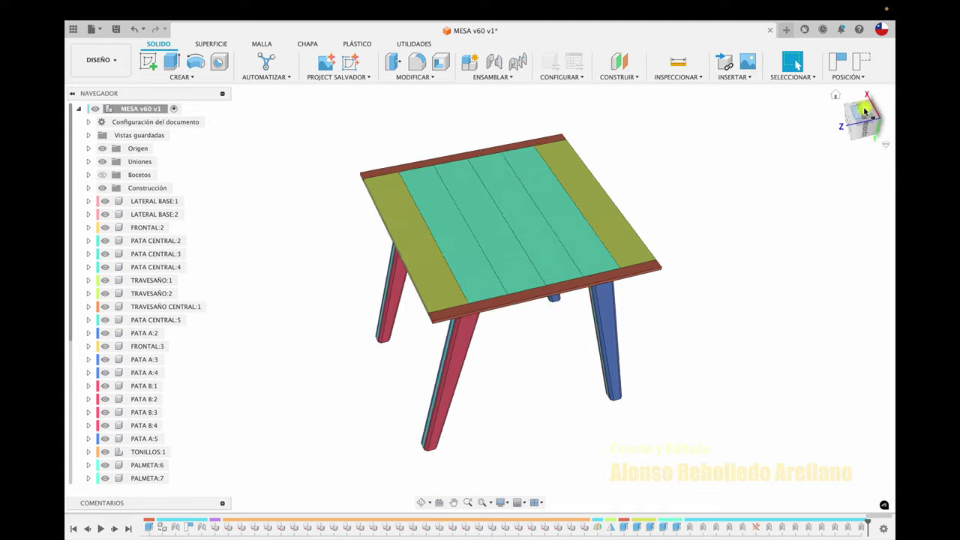
pyautogui.rightClick(884, 147)
pyautogui.press('Escape')
pyautogui.click(885, 147)
pyautogui.moveTo(818, 216)
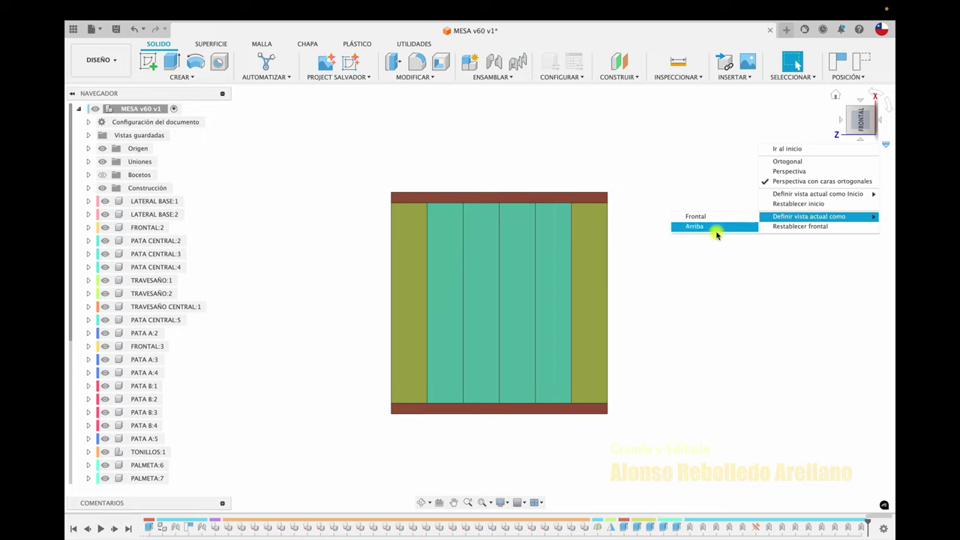
pyautogui.click(712, 226)
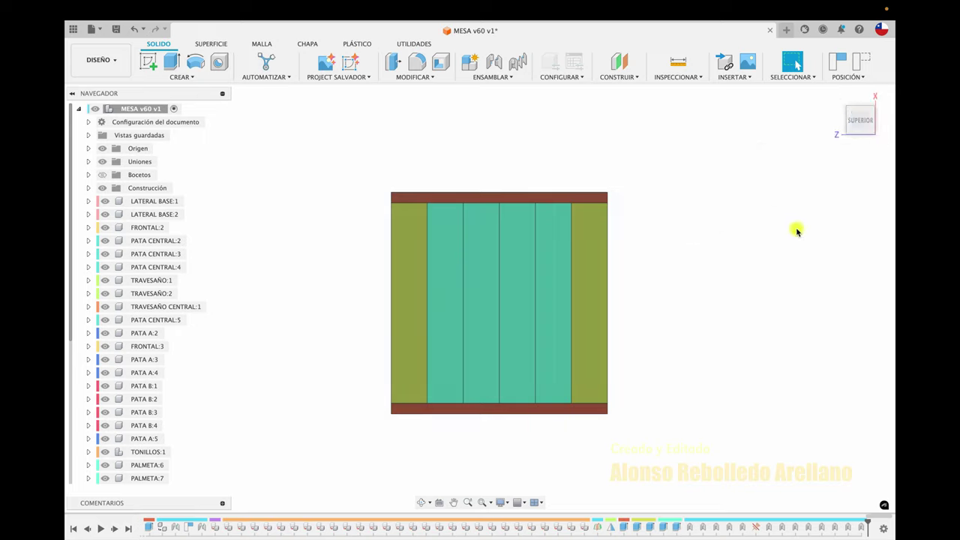
pyautogui.keyDown('shift'); pyautogui.moveTo(712, 251); pyautogui.dragTo(754, 210, button='middle'); pyautogui.keyUp('shift')
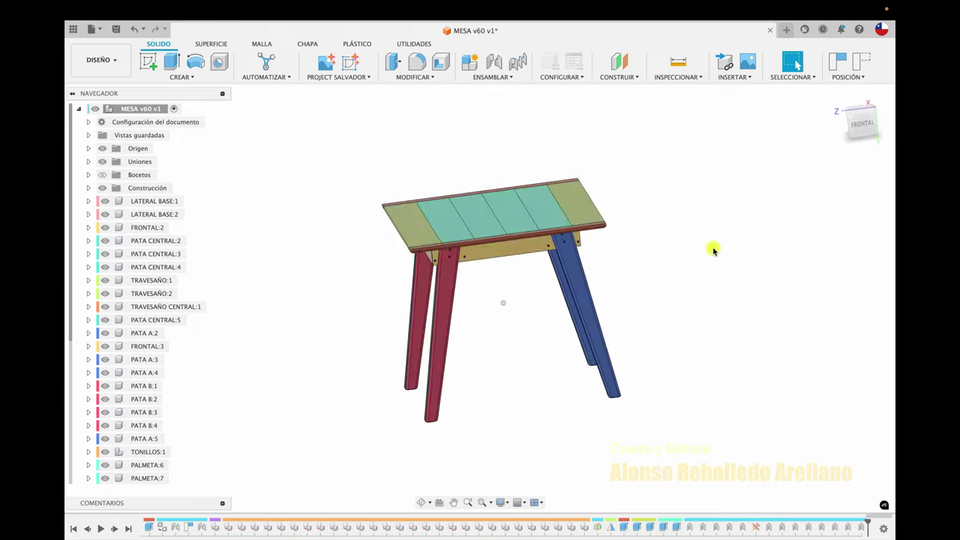
# Turn to the left-side view of the pink apron and define it as Frontal
pyautogui.keyDown('shift'); pyautogui.hscroll(-5, 754, 210); pyautogui.keyUp('shift')
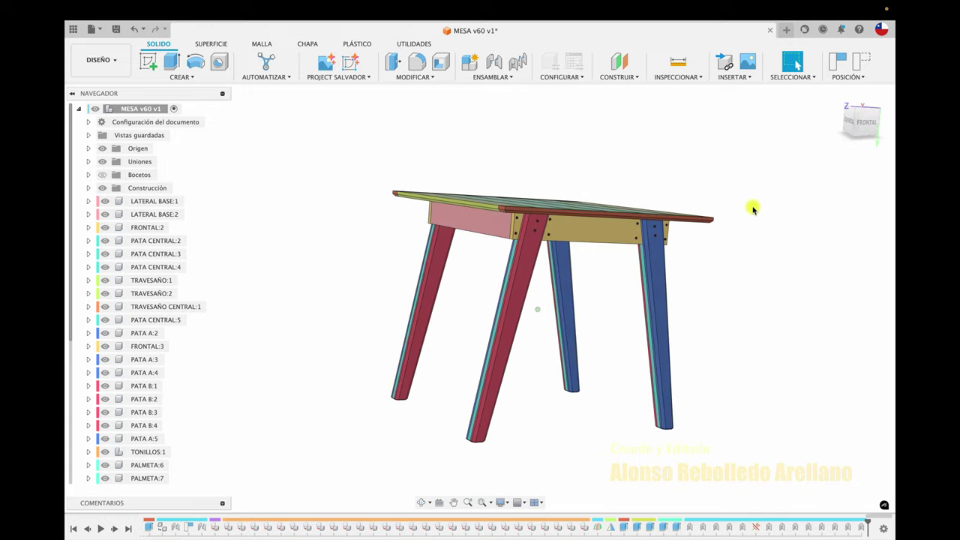
pyautogui.keyDown('shift'); pyautogui.scroll(3, 754, 210); pyautogui.keyUp('shift')
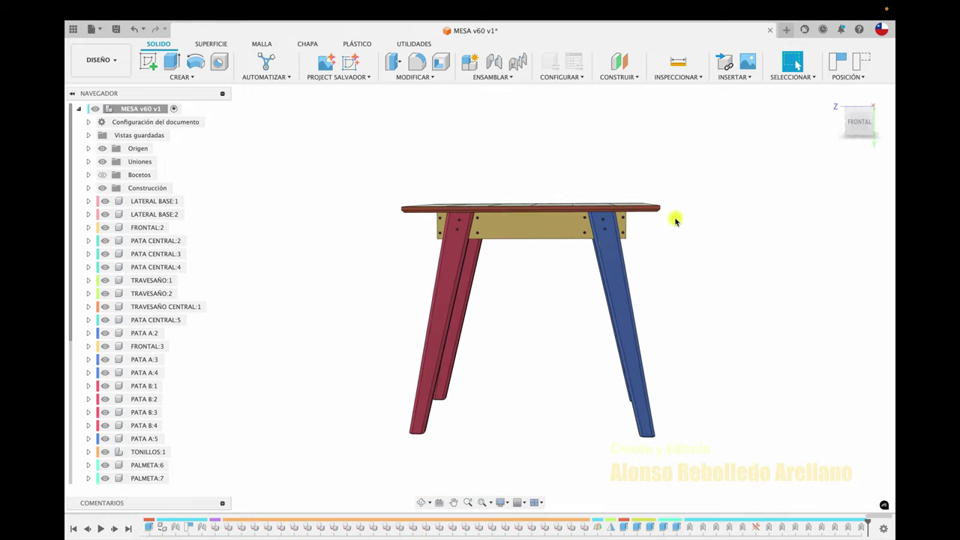
pyautogui.keyDown('shift'); pyautogui.hscroll(-8, 574, 254); pyautogui.keyUp('shift')
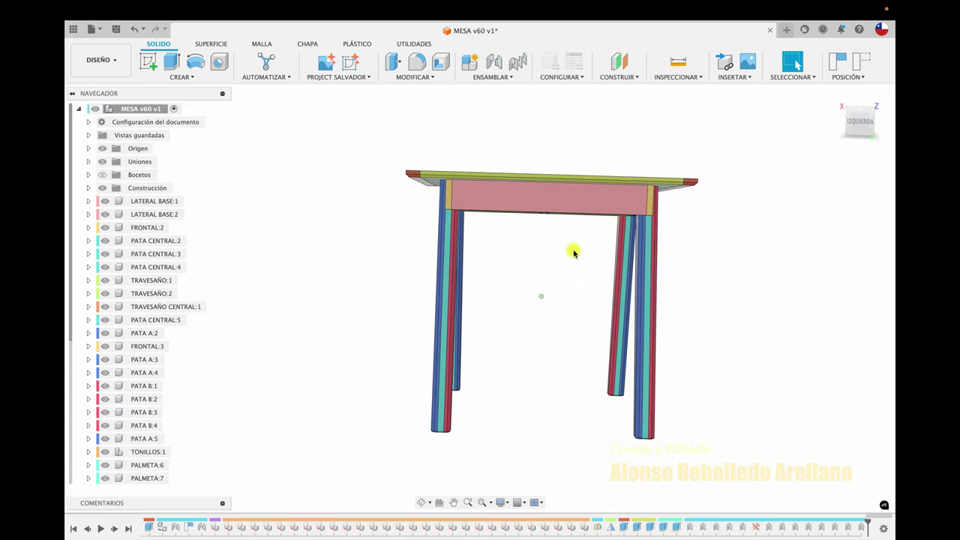
pyautogui.keyDown('shift'); pyautogui.hscroll(-2, 568, 240); pyautogui.keyUp('shift')
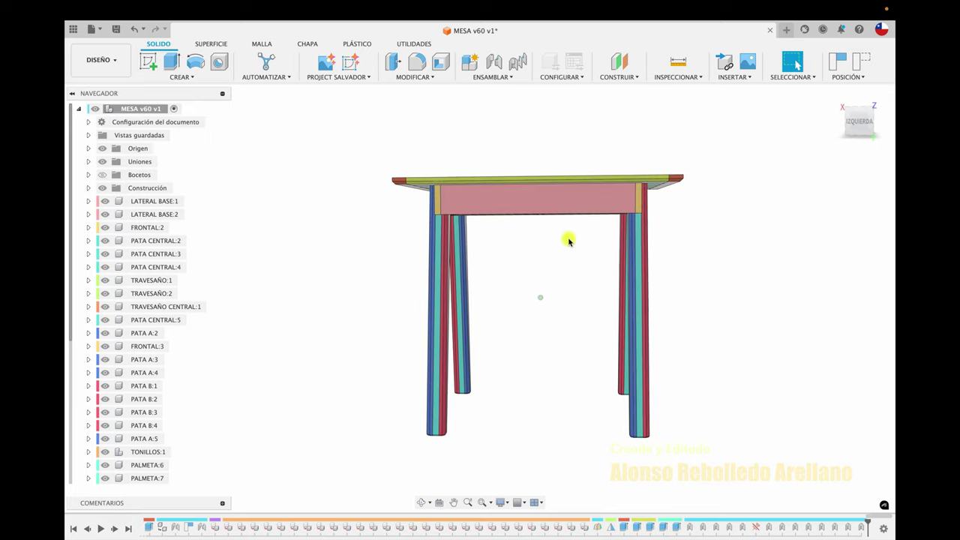
pyautogui.click(859, 126)
pyautogui.click(887, 148)
pyautogui.moveTo(809, 217)
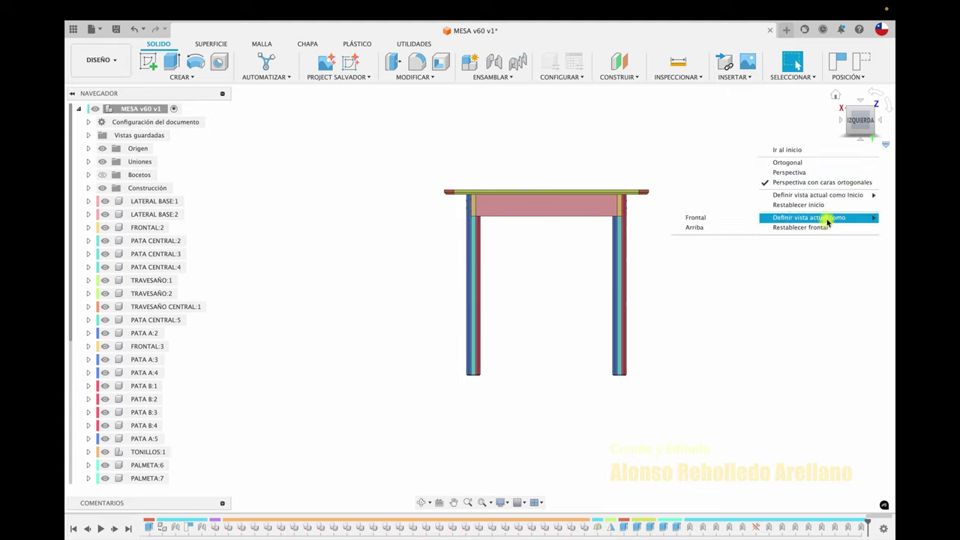
pyautogui.click(708, 218)
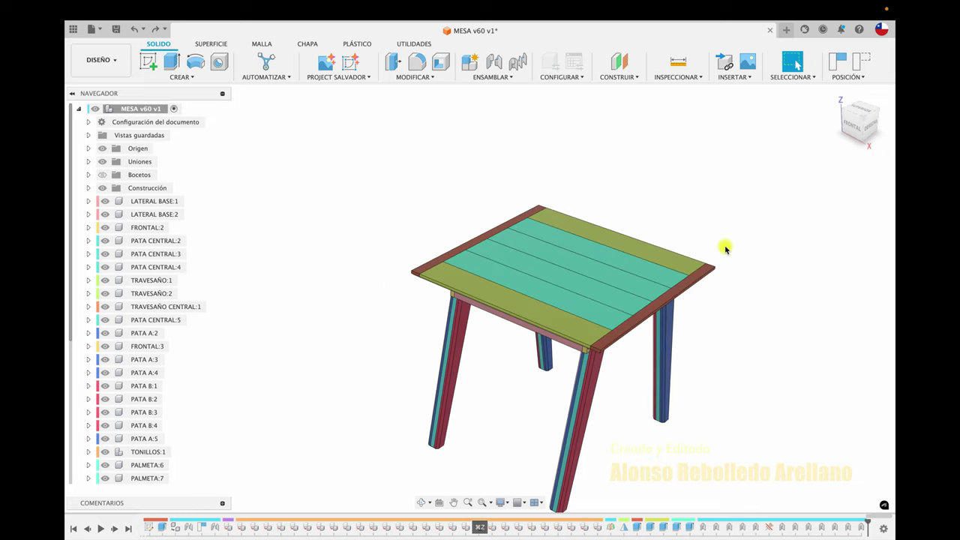
pyautogui.keyDown('shift'); pyautogui.moveTo(740, 204); pyautogui.dragTo(821, 146, button='middle'); pyautogui.keyUp('shift')
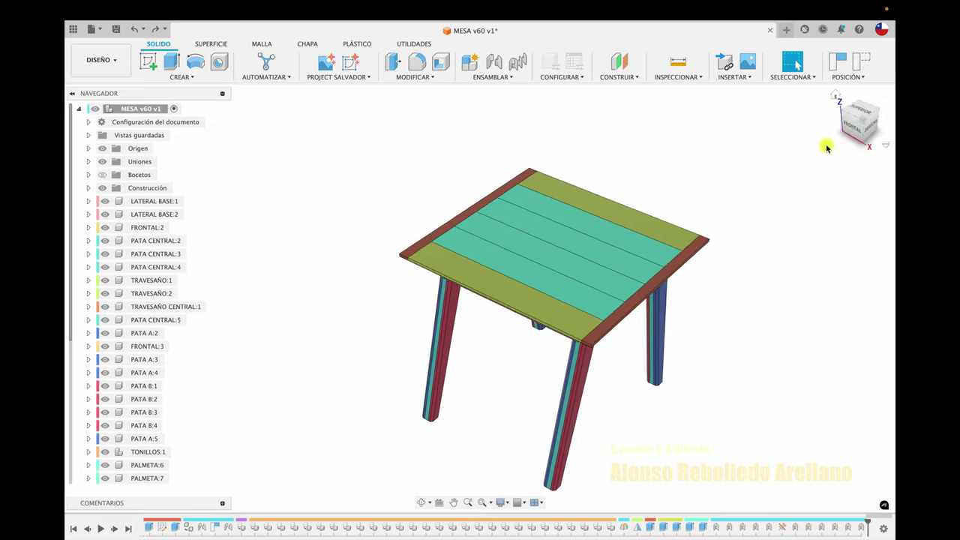
pyautogui.click(861, 118)
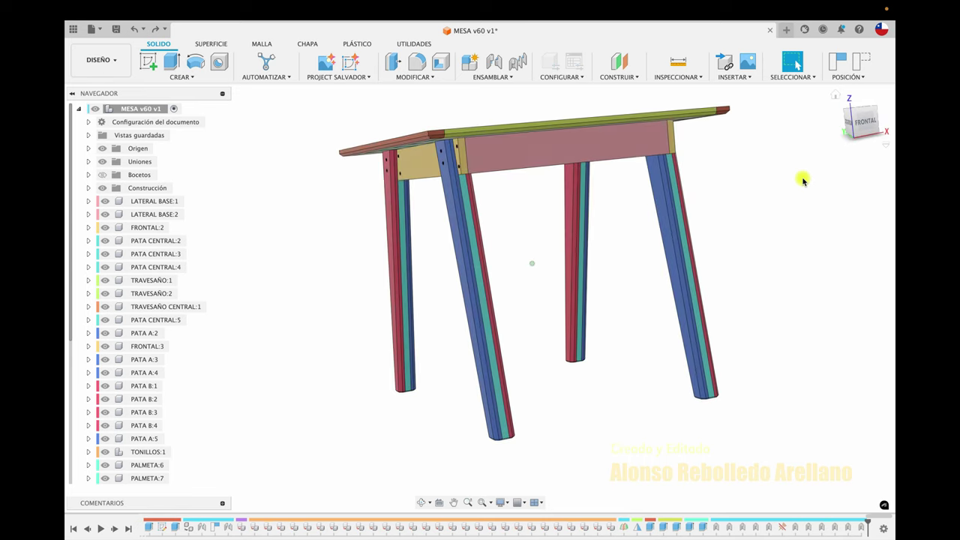
pyautogui.click(863, 122)
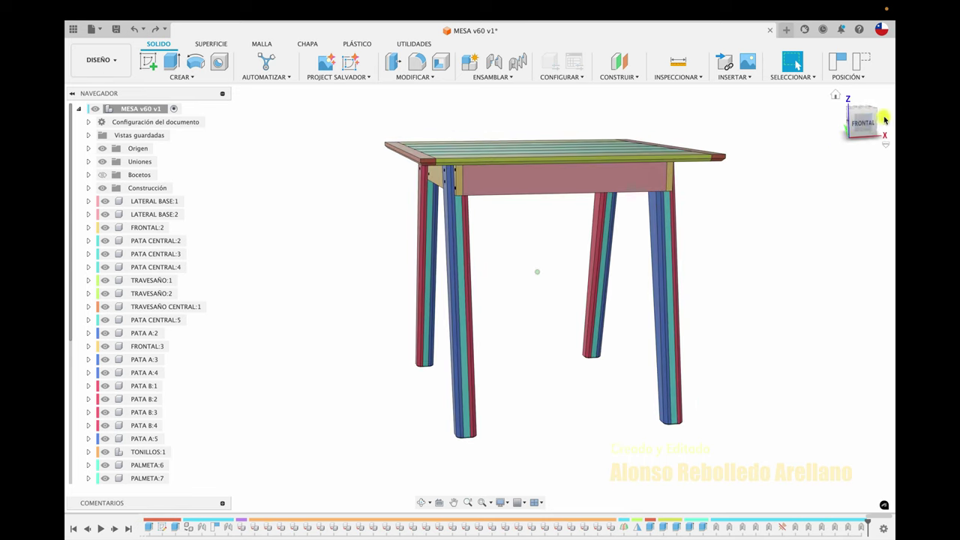
pyautogui.click(868, 128)
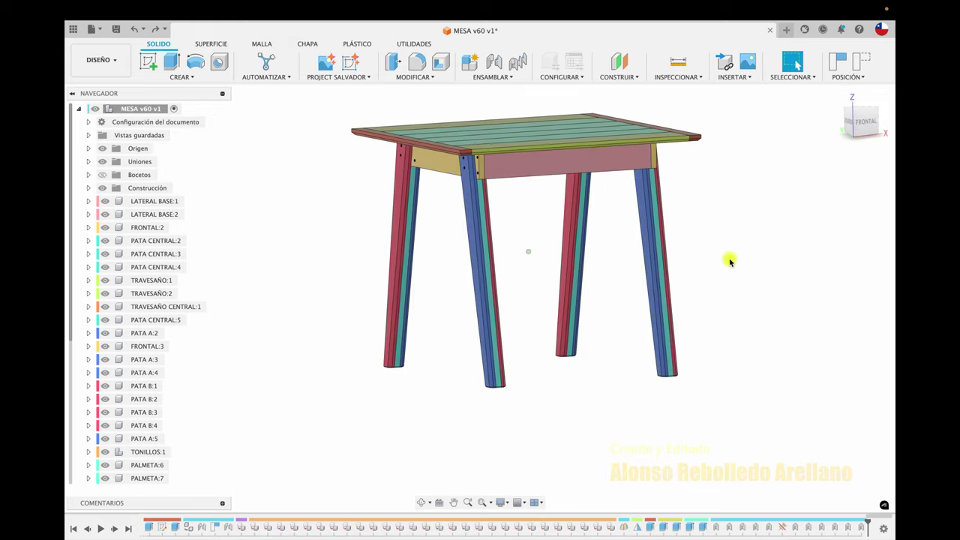
pyautogui.moveTo(753, 235)
pyautogui.keyDown('shift'); pyautogui.mouseDown(button='middle')
pyautogui.moveTo(647, 252)
pyautogui.moveTo(637, 268)
pyautogui.mouseUp(button='middle'); pyautogui.keyUp('shift')
pyautogui.keyDown('shift'); pyautogui.scroll(-5, 638, 267); pyautogui.keyUp('shift')
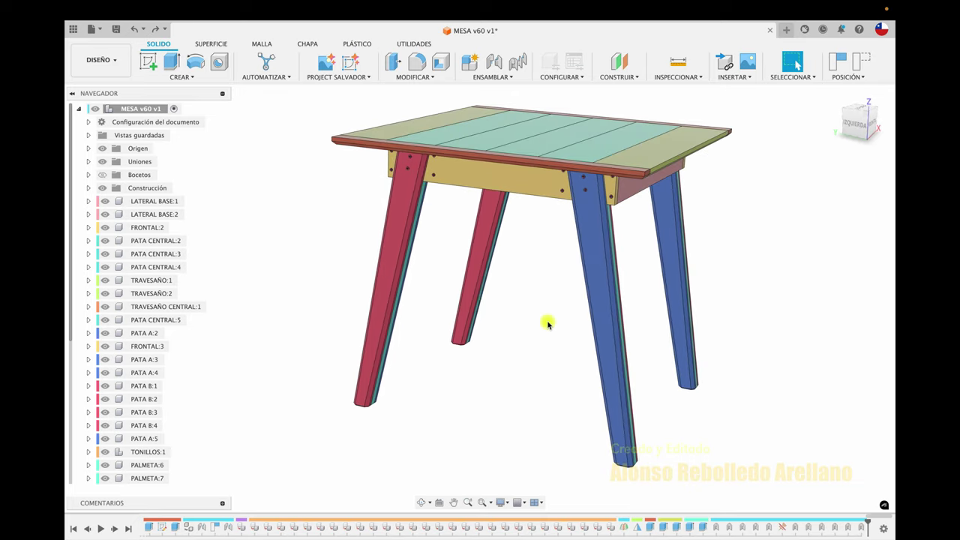
pyautogui.click(440, 505)
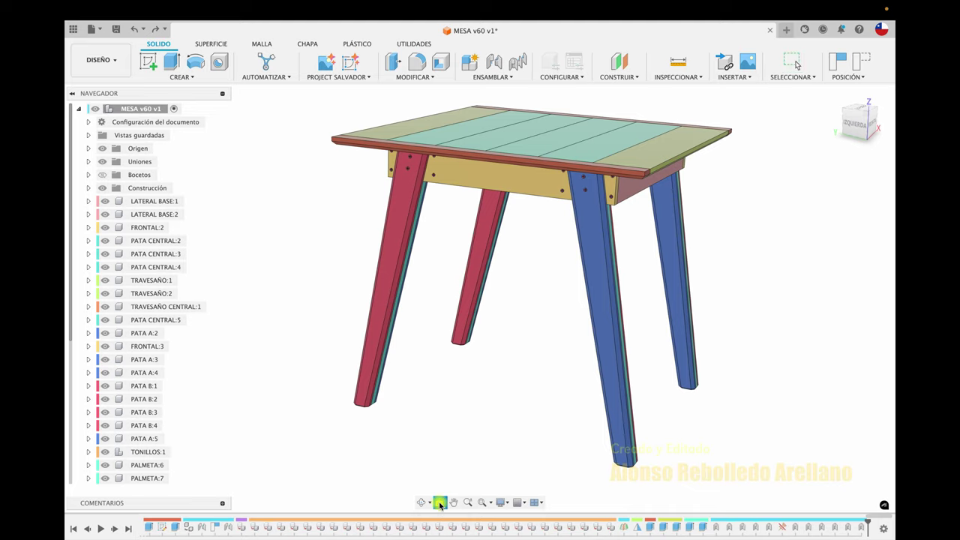
# Square up the yellow-apron face, rotate it upright, and define it as Frontal
pyautogui.click(501, 186)
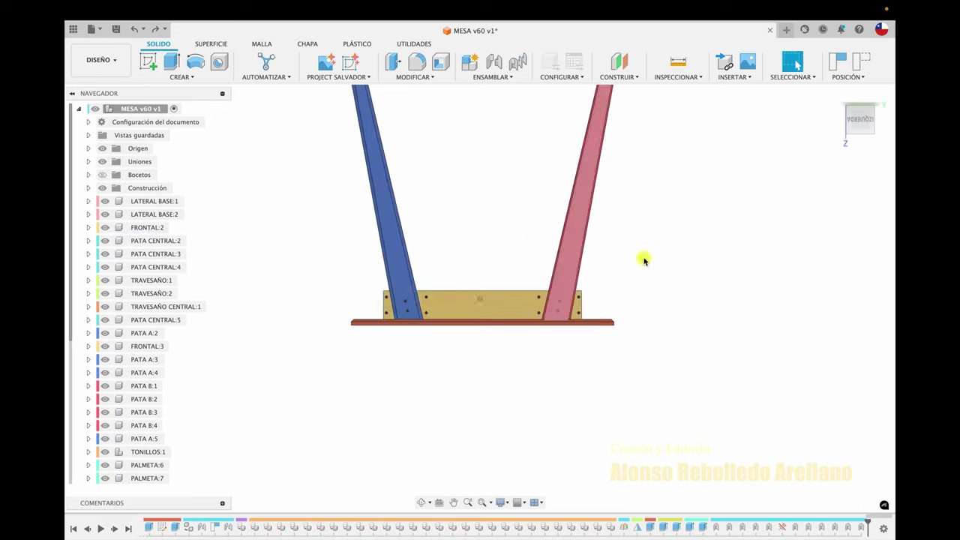
pyautogui.click(876, 93)
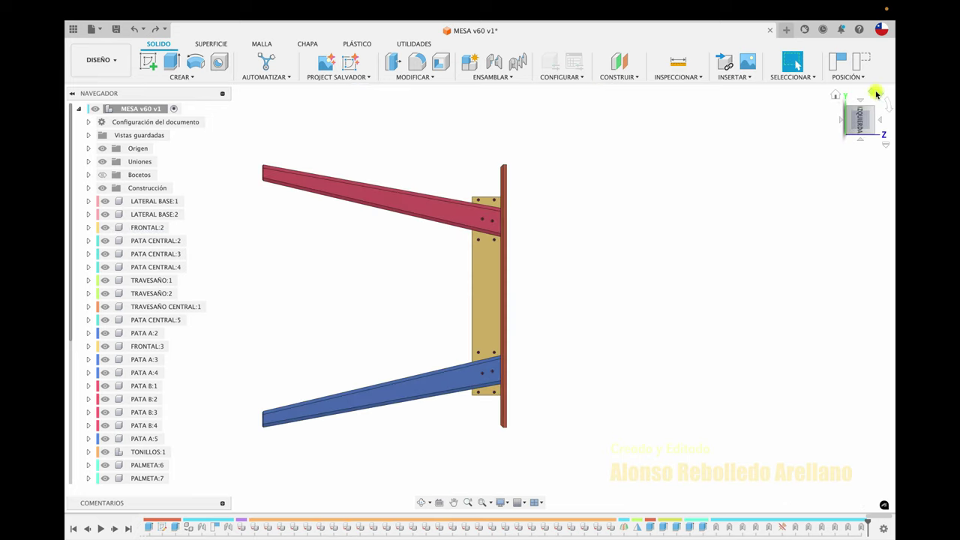
pyautogui.click(874, 97)
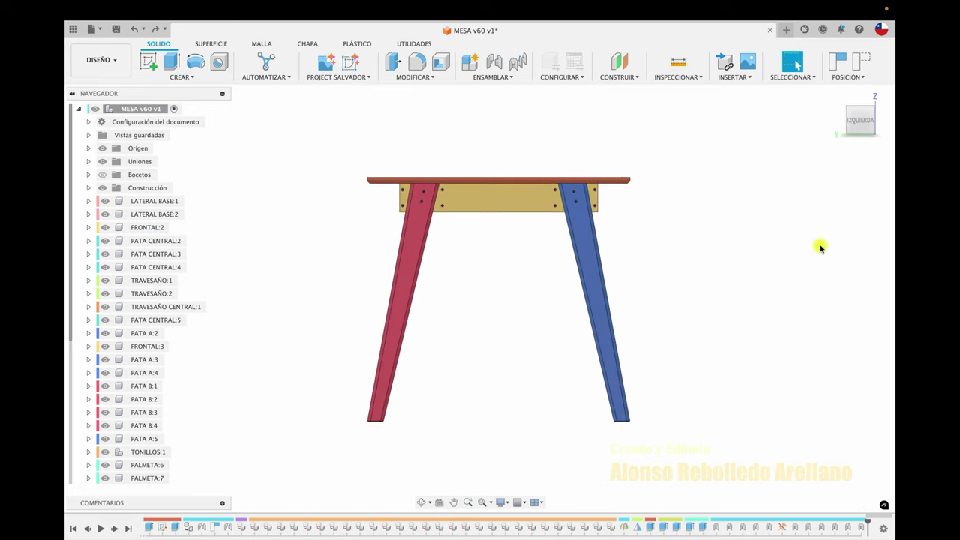
pyautogui.click(886, 145)
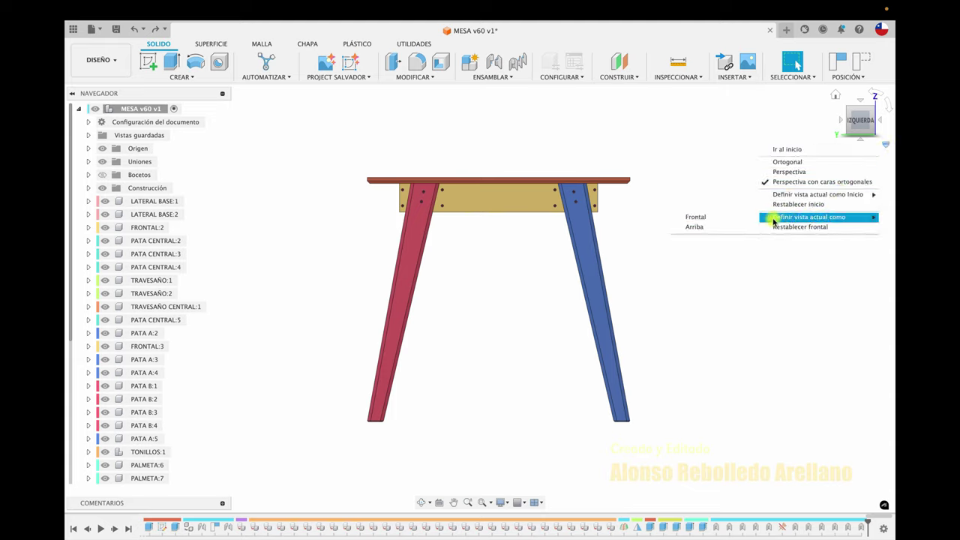
pyautogui.click(737, 220)
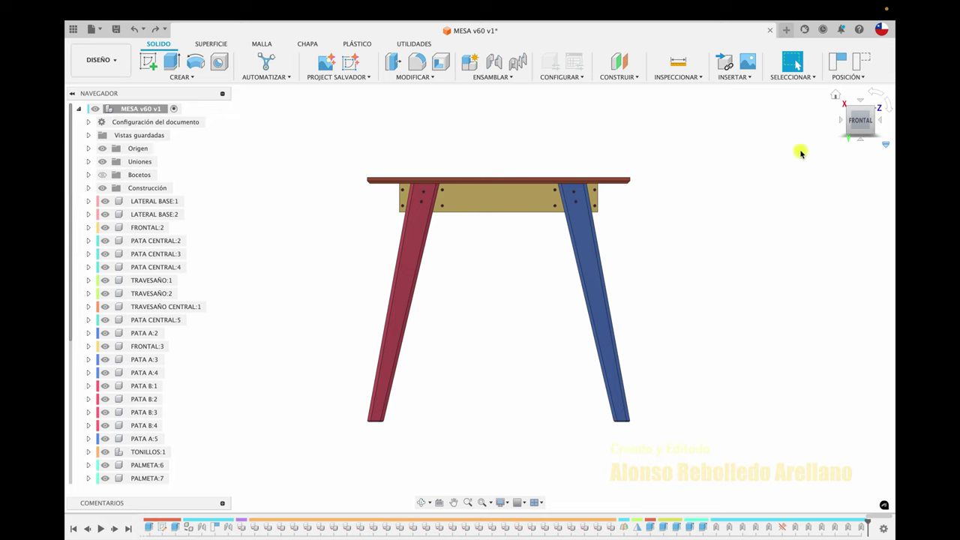
pyautogui.keyDown('shift'); pyautogui.moveTo(725, 220); pyautogui.dragTo(444, 450, button='middle'); pyautogui.keyUp('shift')
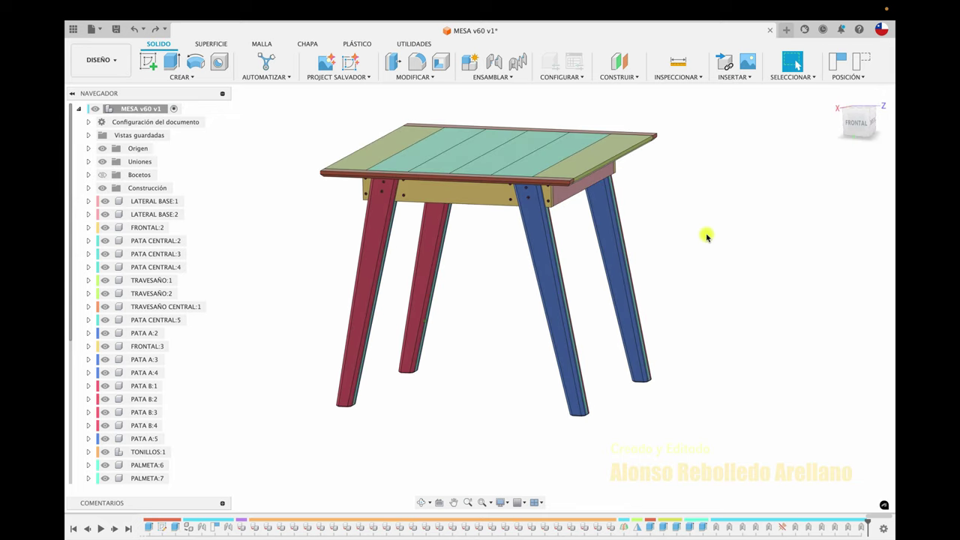
pyautogui.click(440, 500)
pyautogui.click(562, 347)
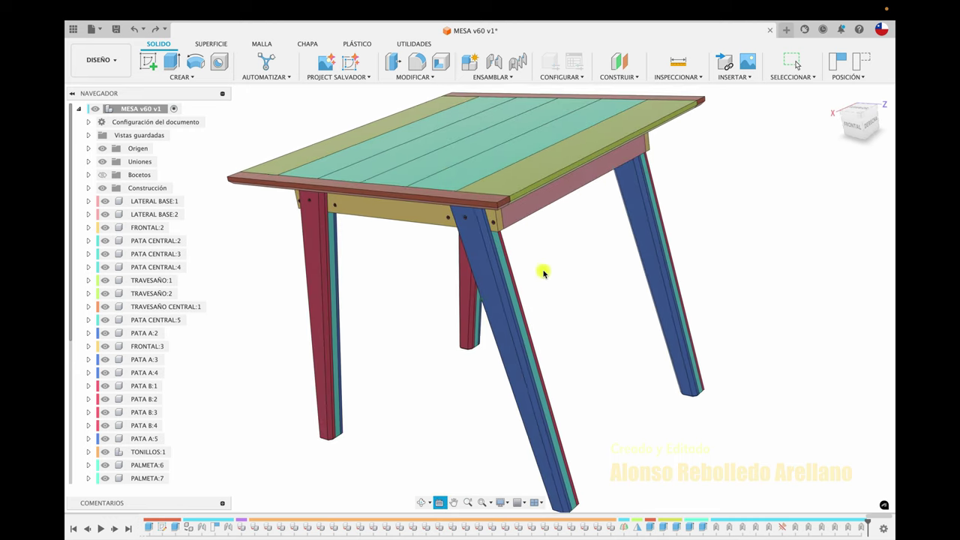
pyautogui.click(503, 263)
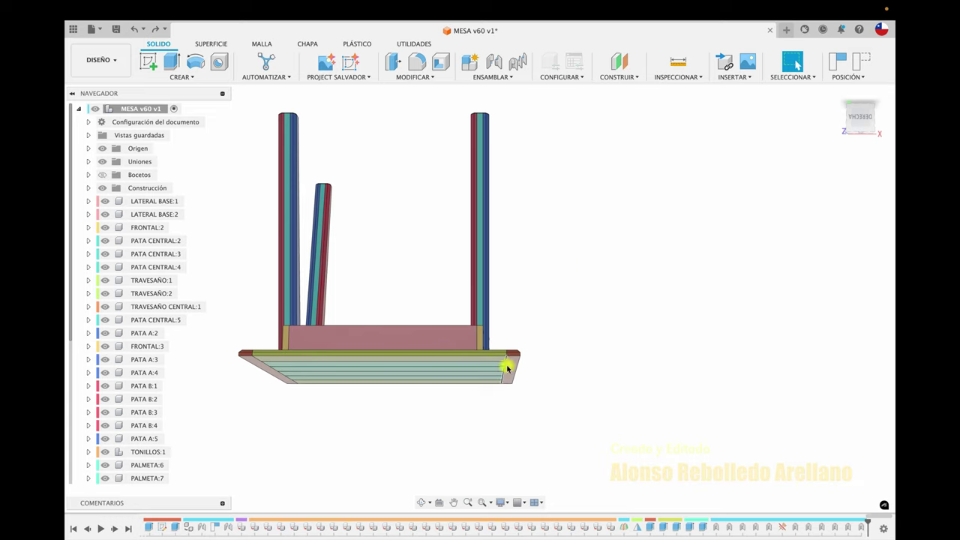
pyautogui.click(501, 502)
pyautogui.moveTo(519, 464)
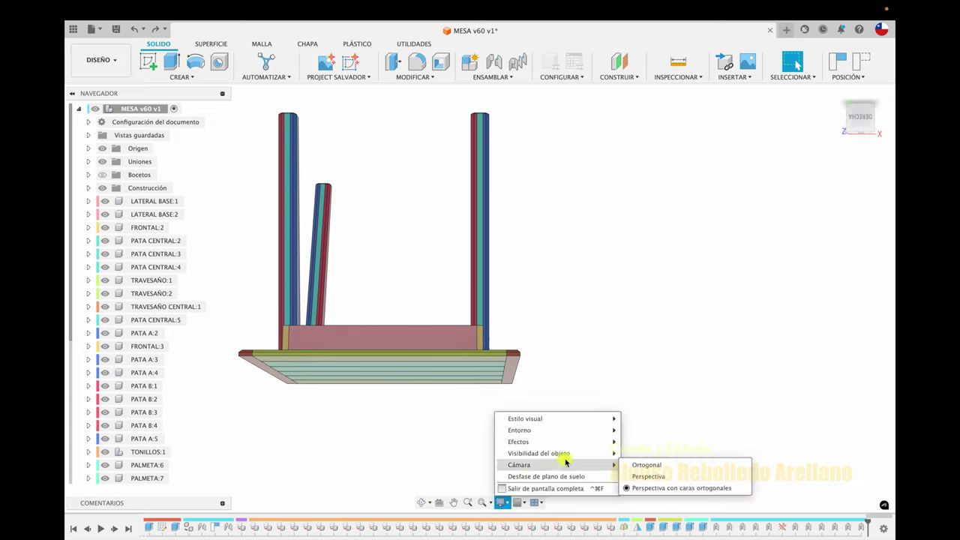
pyautogui.click(619, 377)
pyautogui.keyDown('shift'); pyautogui.moveTo(619, 377); pyautogui.dragTo(593, 377, button='middle'); pyautogui.keyUp('shift')
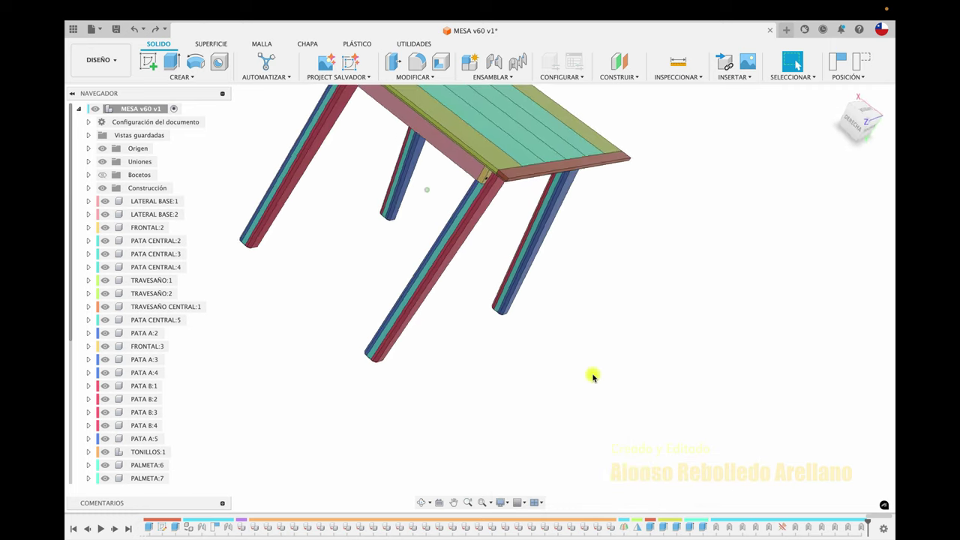
pyautogui.keyDown('shift'); pyautogui.moveTo(592, 376); pyautogui.dragTo(593, 376, button='middle'); pyautogui.keyUp('shift')
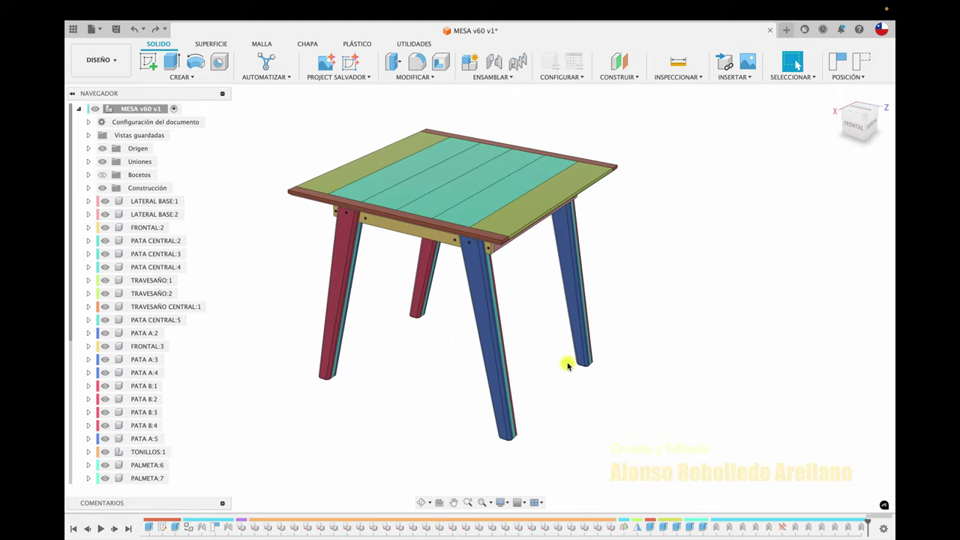
pyautogui.keyDown('shift'); pyautogui.moveTo(600, 384); pyautogui.dragTo(545, 404, button='middle'); pyautogui.keyUp('shift')
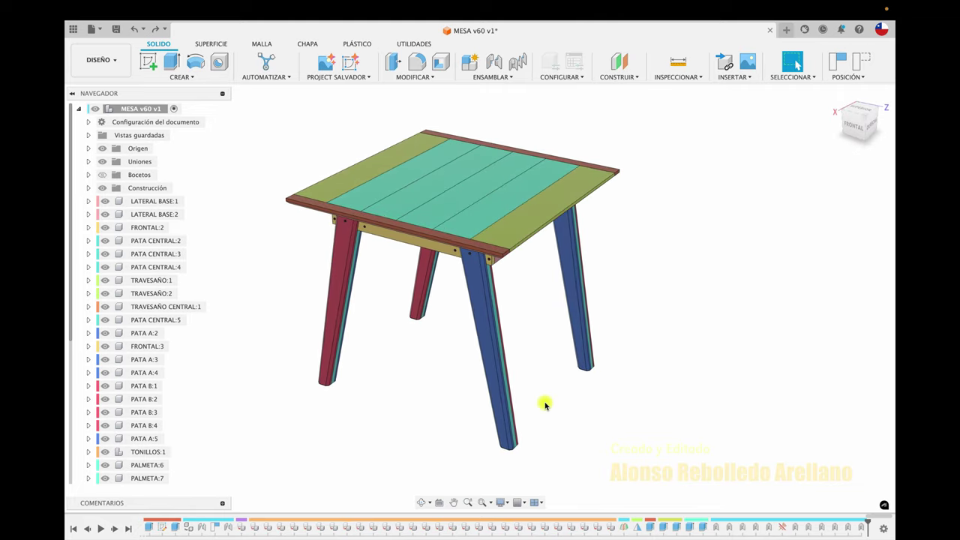
# Turn on Rejilla de esbozo from the Grid and Snaps options
pyautogui.click(520, 503)
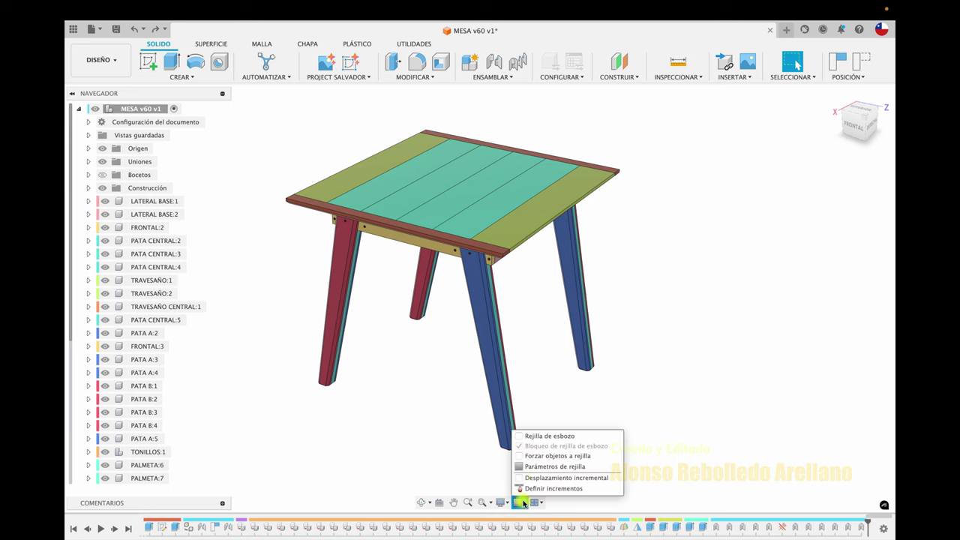
pyautogui.click(523, 436)
pyautogui.keyDown('shift'); pyautogui.scroll(5, 665, 390); pyautogui.keyUp('shift')
pyautogui.keyDown('shift'); pyautogui.scroll(5, 666, 390); pyautogui.keyUp('shift')
pyautogui.keyDown('shift'); pyautogui.scroll(-5, 666, 390); pyautogui.keyUp('shift')
pyautogui.keyDown('shift'); pyautogui.scroll(-3, 665, 390); pyautogui.keyUp('shift')
pyautogui.keyDown('shift'); pyautogui.scroll(3, 666, 390); pyautogui.keyUp('shift')
pyautogui.keyDown('shift'); pyautogui.scroll(2, 666, 390); pyautogui.keyUp('shift')
pyautogui.keyDown('shift'); pyautogui.scroll(2, 665, 390); pyautogui.keyUp('shift')
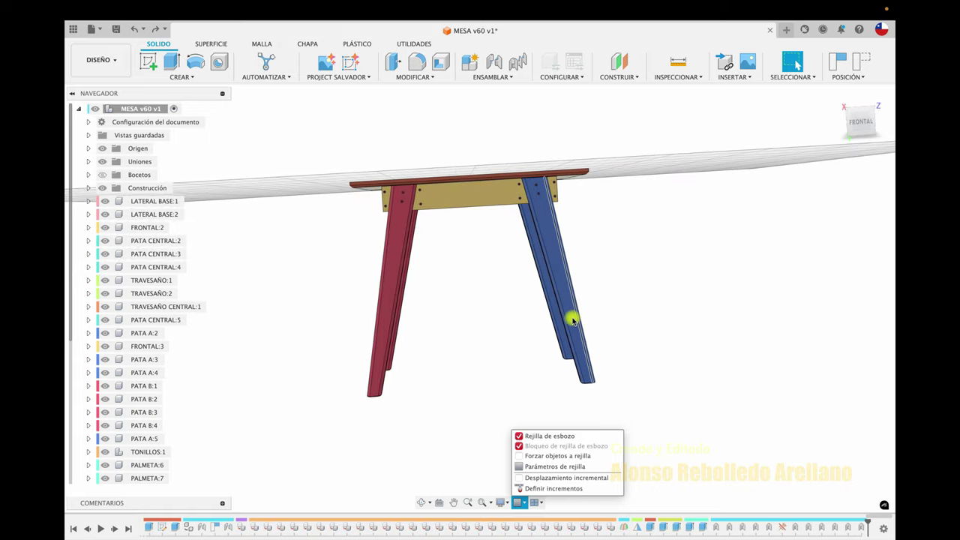
# Level the view, show the table from FRONTAL, then return to Home
pyautogui.moveTo(573, 320)
pyautogui.keyDown('shift'); pyautogui.mouseDown(button='middle')
pyautogui.moveTo(592, 339)
pyautogui.moveTo(515, 283)
pyautogui.moveTo(619, 276)
pyautogui.moveTo(547, 321)
pyautogui.moveTo(514, 307)
pyautogui.moveTo(530, 324)
pyautogui.mouseUp(button='middle'); pyautogui.keyUp('shift')
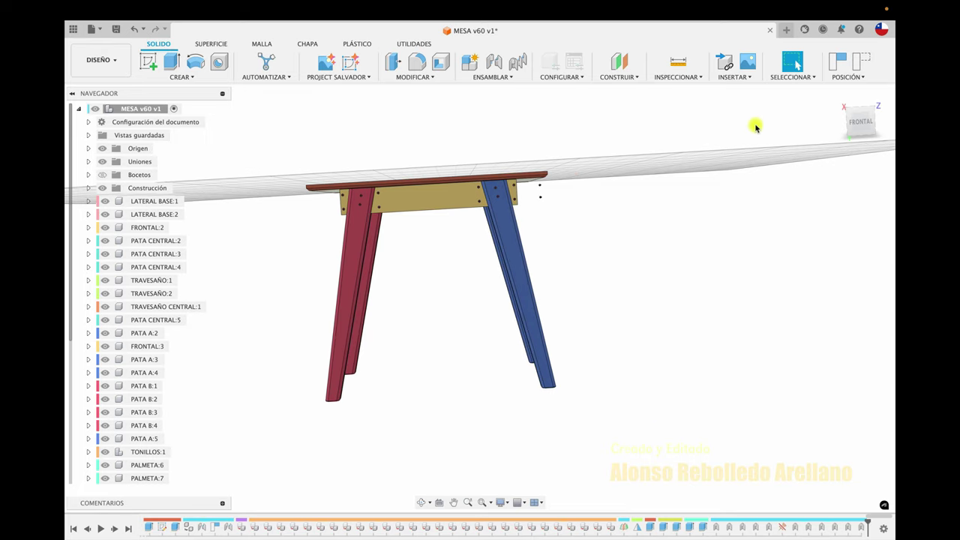
pyautogui.click(862, 121)
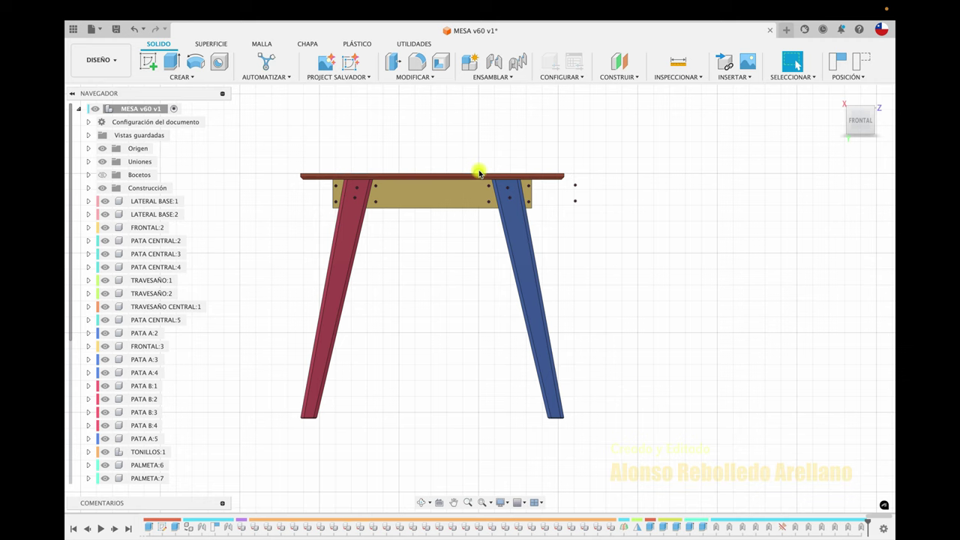
pyautogui.press('F6')
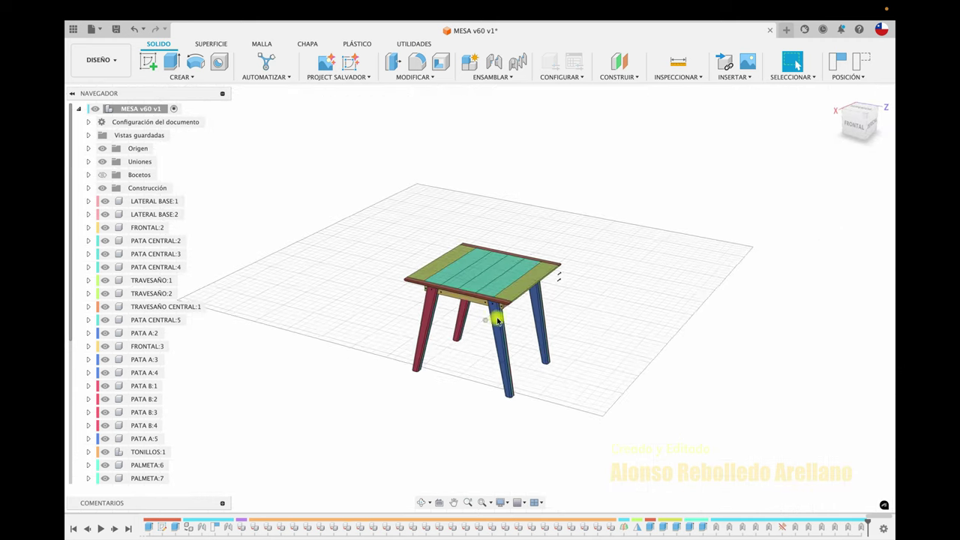
pyautogui.moveTo(497, 320)
pyautogui.keyDown('shift'); pyautogui.mouseDown(button='middle')
pyautogui.moveTo(548, 381)
pyautogui.moveTo(654, 332)
pyautogui.moveTo(603, 257)
pyautogui.moveTo(465, 229)
pyautogui.moveTo(553, 285)
pyautogui.moveTo(598, 280)
pyautogui.moveTo(636, 341)
pyautogui.mouseUp(button='middle'); pyautogui.keyUp('shift')
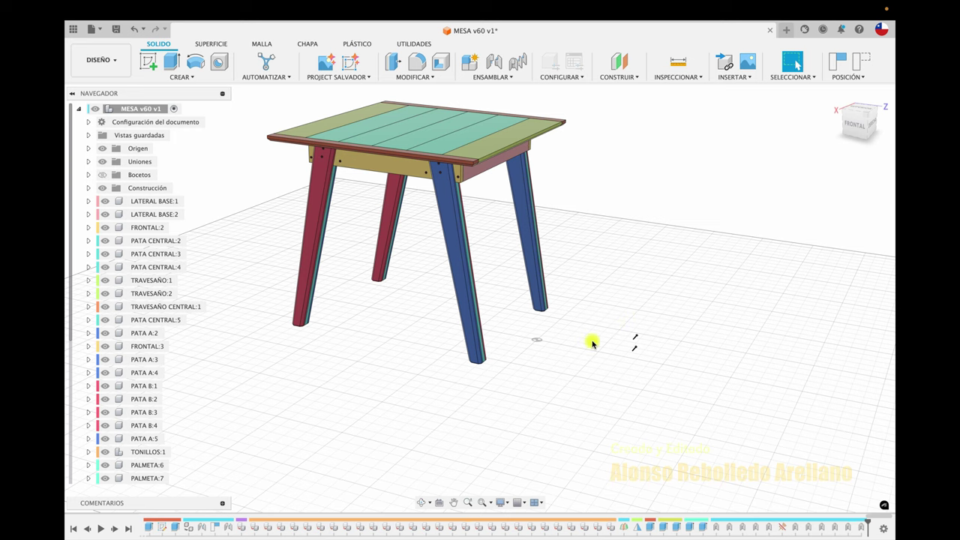
pyautogui.keyDown('shift'); pyautogui.moveTo(417, 371); pyautogui.dragTo(441, 264, button='middle'); pyautogui.keyUp('shift')
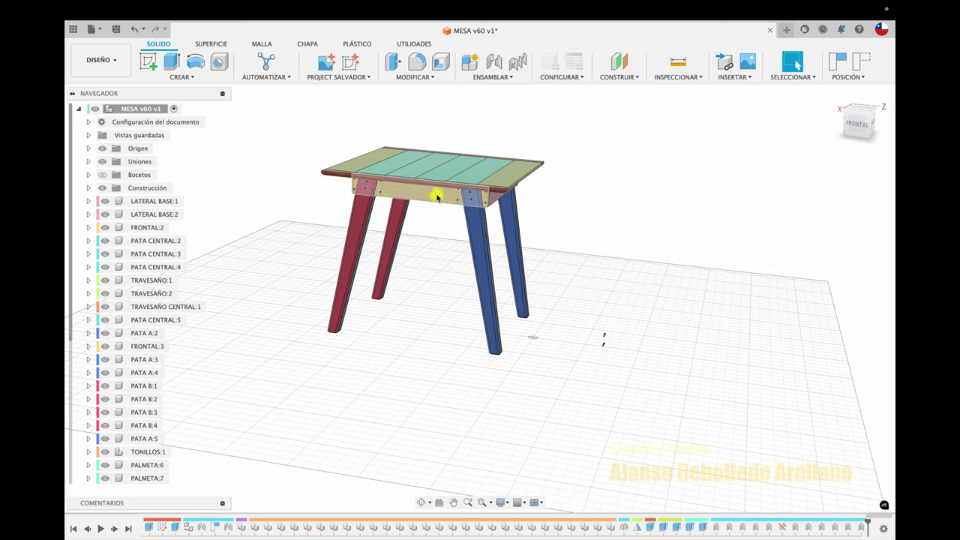
pyautogui.keyDown('shift'); pyautogui.moveTo(439, 213); pyautogui.dragTo(456, 369, button='middle'); pyautogui.keyUp('shift')
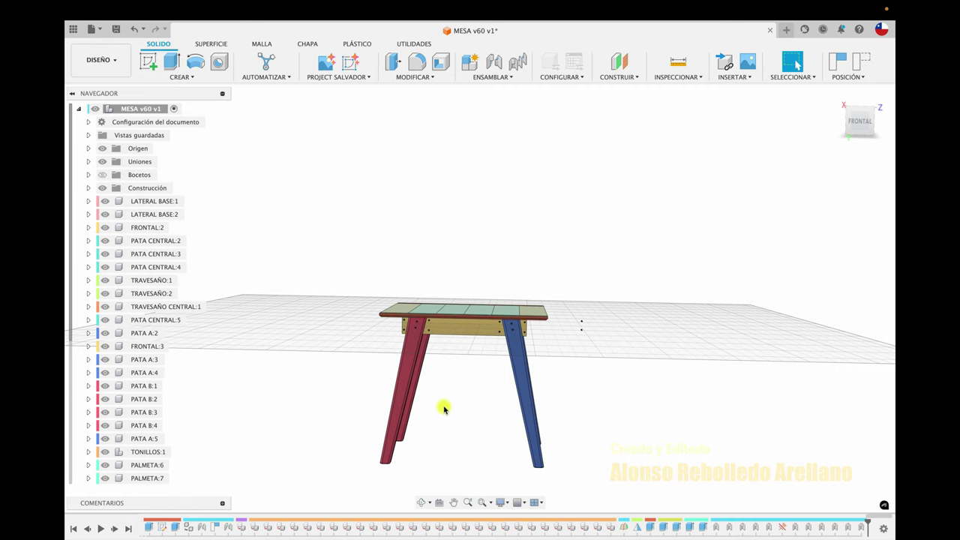
pyautogui.keyDown('shift'); pyautogui.moveTo(451, 409); pyautogui.dragTo(452, 400, button='middle'); pyautogui.keyUp('shift')
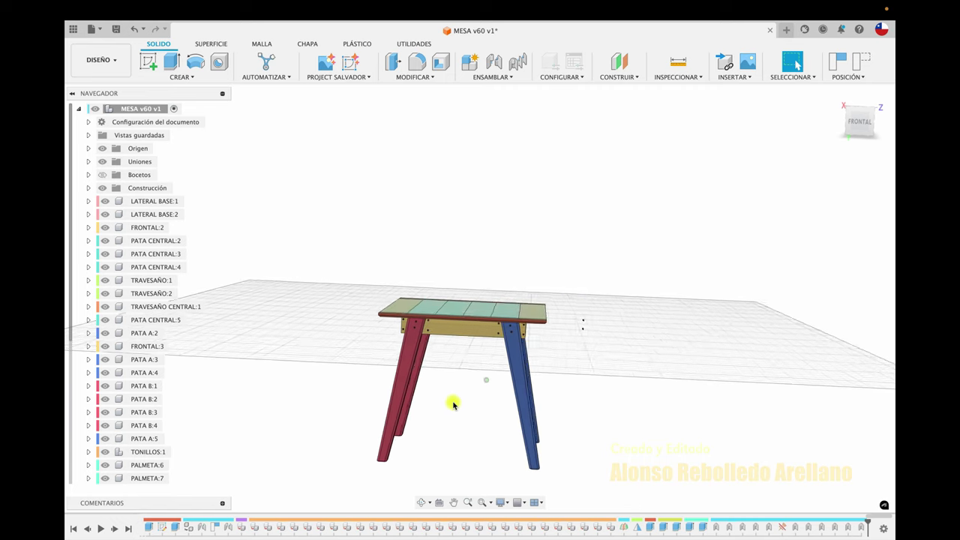
pyautogui.click(861, 125)
pyautogui.moveTo(499, 403)
pyautogui.mouseDown(button='middle')
pyautogui.moveTo(461, 189)
pyautogui.moveTo(463, 213)
pyautogui.mouseUp(button='middle')
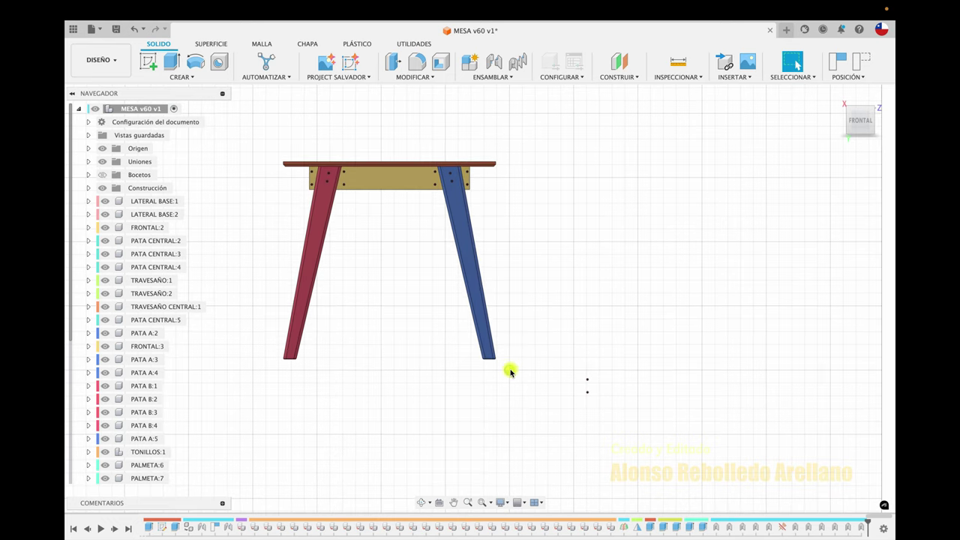
# Turn on Todas las operaciones de trabajo and orbit to view the work features from above right
pyautogui.click(502, 500)
pyautogui.moveTo(539, 453)
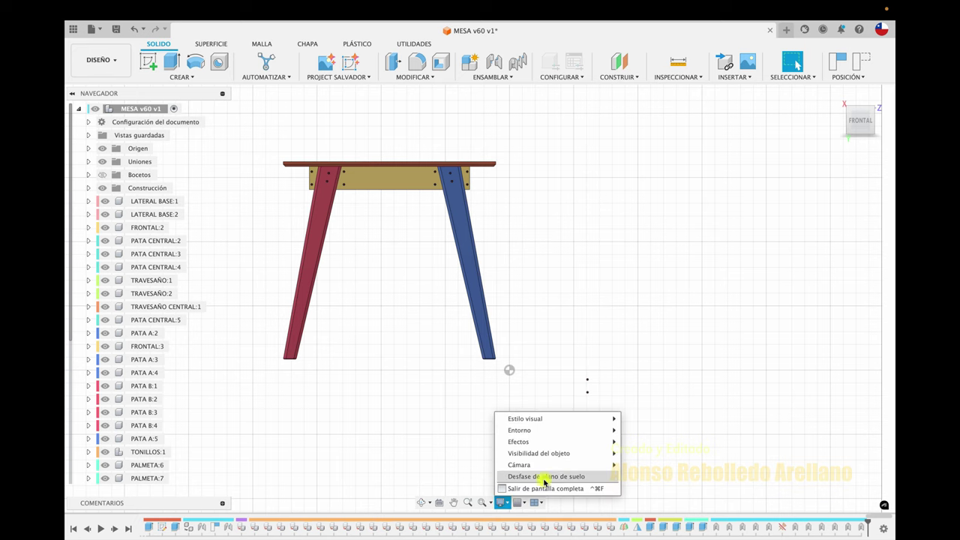
pyautogui.click(628, 432)
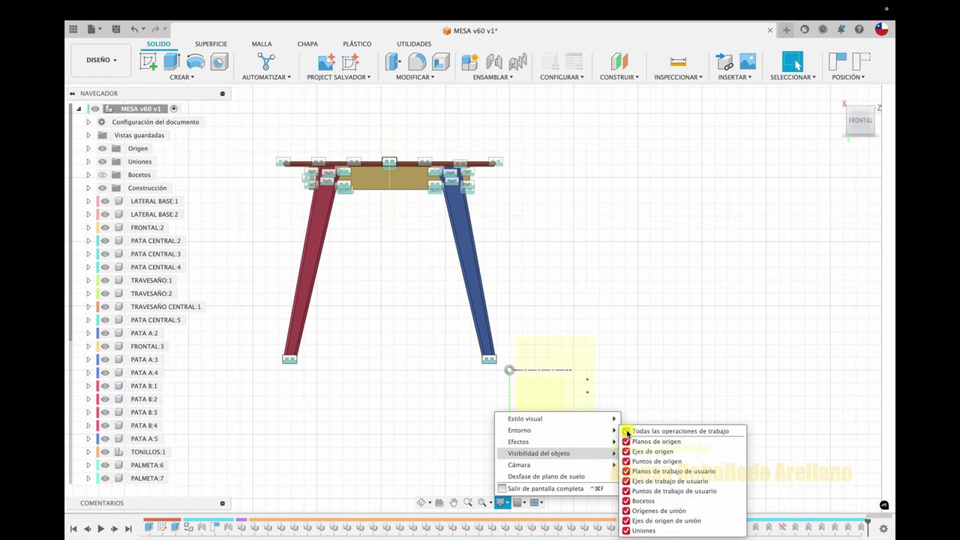
pyautogui.moveTo(608, 348)
pyautogui.keyDown('shift'); pyautogui.mouseDown(button='middle')
pyautogui.moveTo(523, 369)
pyautogui.moveTo(675, 306)
pyautogui.mouseUp(button='middle'); pyautogui.keyUp('shift')
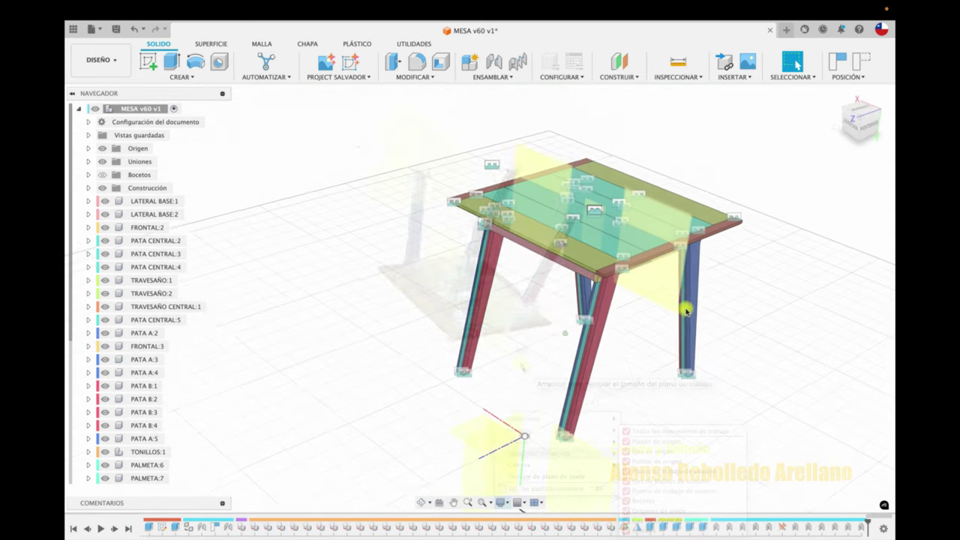
pyautogui.keyDown('shift'); pyautogui.moveTo(590, 337); pyautogui.dragTo(545, 358, button='middle'); pyautogui.keyUp('shift')
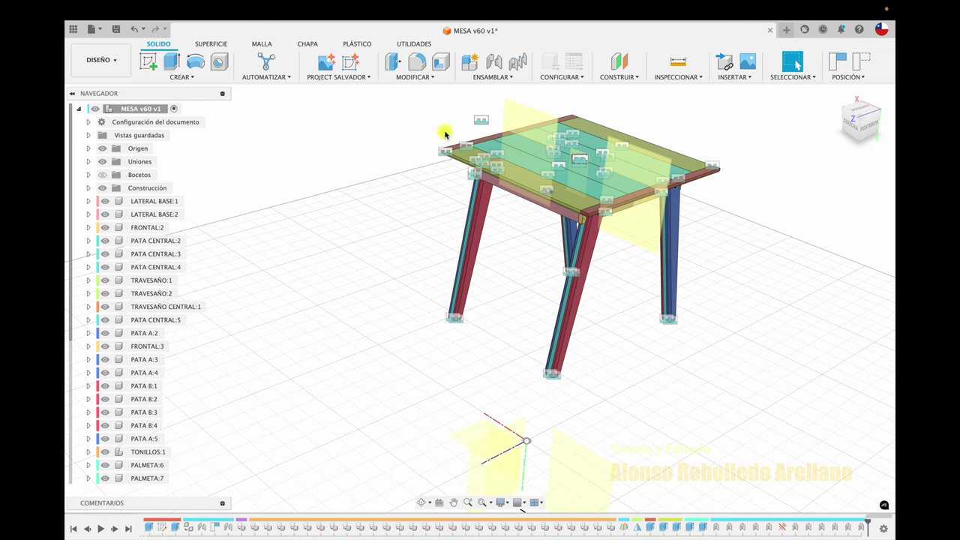
pyautogui.click(492, 77)
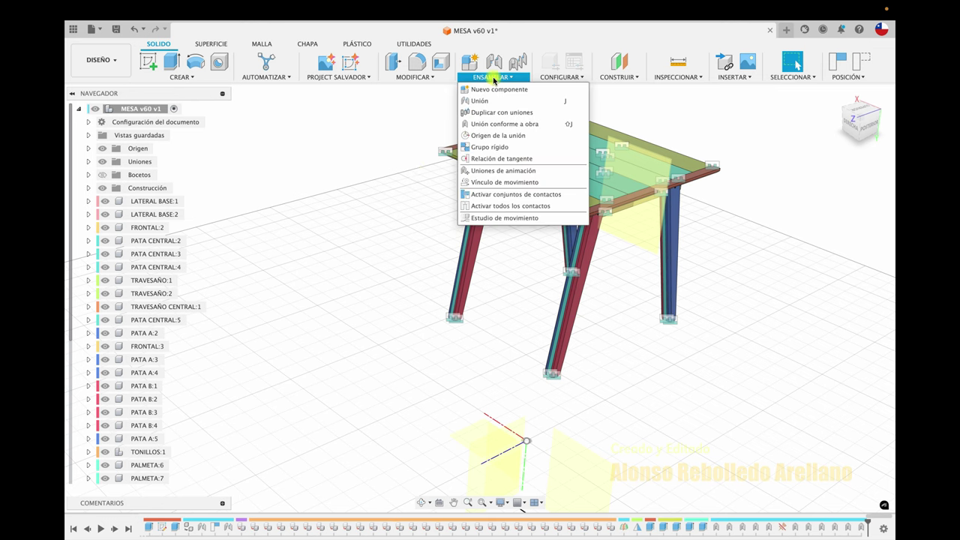
# Start the Alinear command from the Modify menu
pyautogui.click(427, 78)
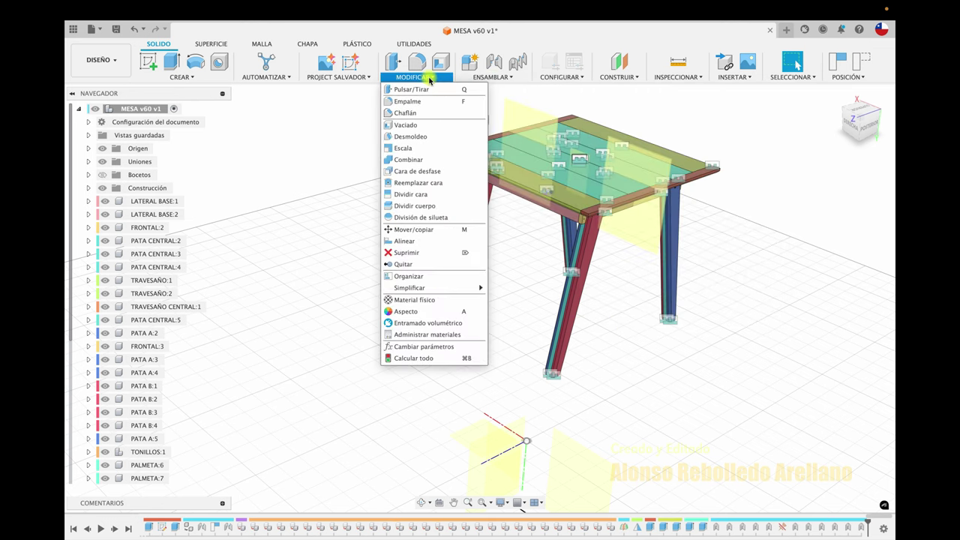
pyautogui.click(418, 243)
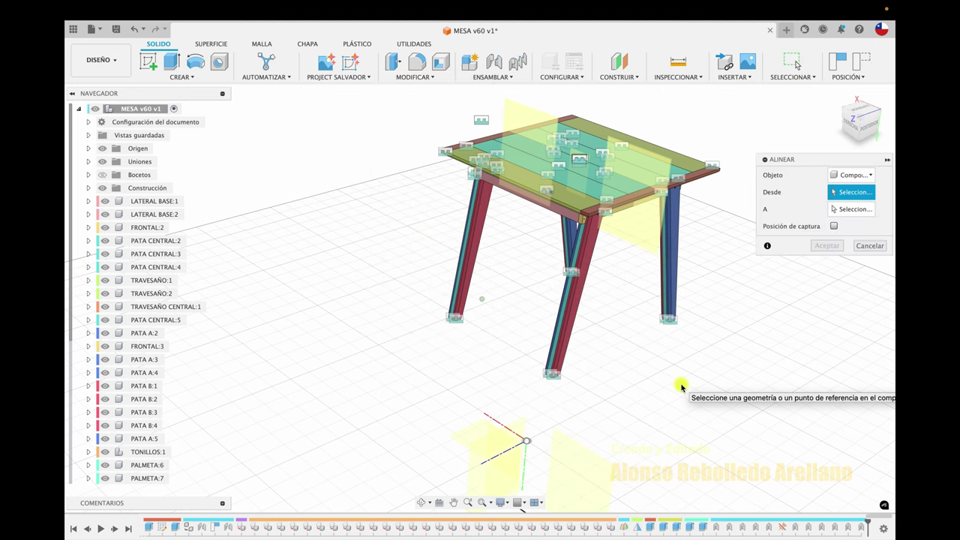
pyautogui.scroll(2, 681, 387)
pyautogui.scroll(2, 681, 386)
pyautogui.scroll(2, 681, 386)
pyautogui.scroll(2, 681, 386)
pyautogui.scroll(2, 681, 386)
pyautogui.scroll(2, 681, 386)
pyautogui.scroll(2, 698, 352)
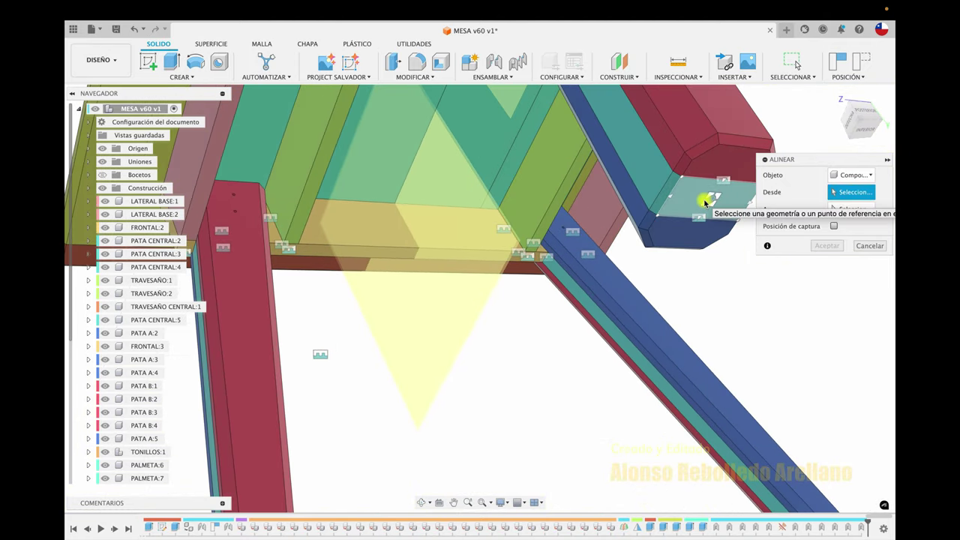
# Align the leg's end face to the origin point and accept with Aceptar
pyautogui.click(705, 203)
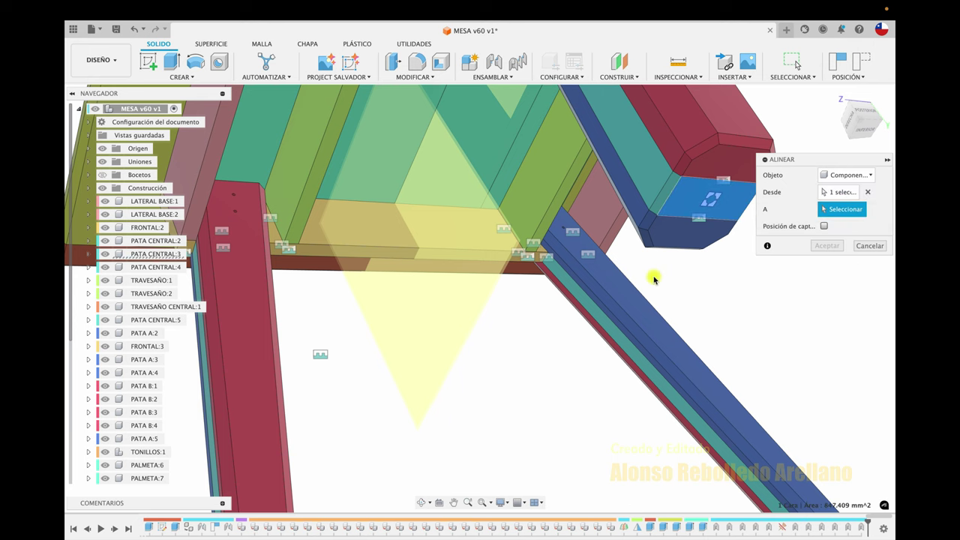
pyautogui.scroll(-5, 654, 274)
pyautogui.scroll(-3, 653, 276)
pyautogui.scroll(-3, 653, 279)
pyautogui.scroll(-3, 653, 279)
pyautogui.scroll(3, 654, 279)
pyautogui.scroll(2, 576, 343)
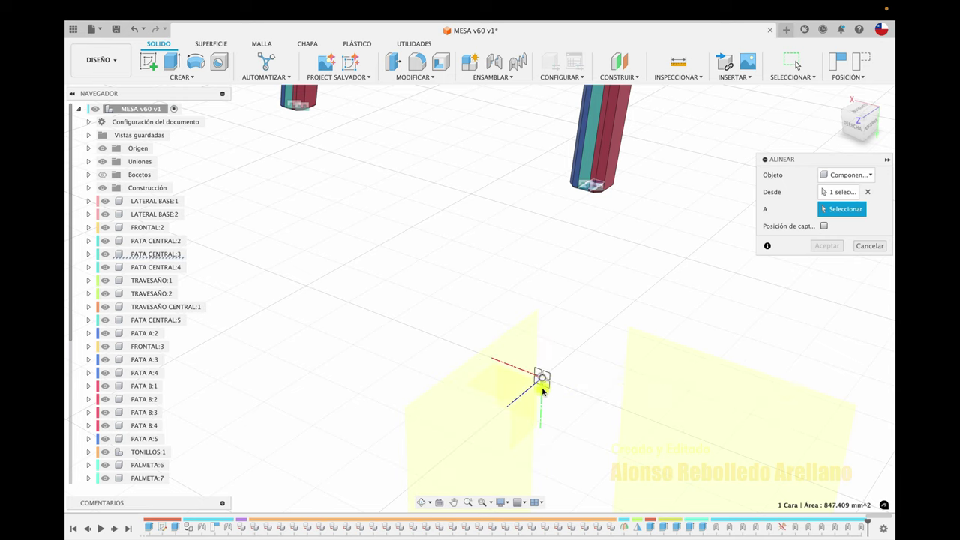
pyautogui.click(543, 381)
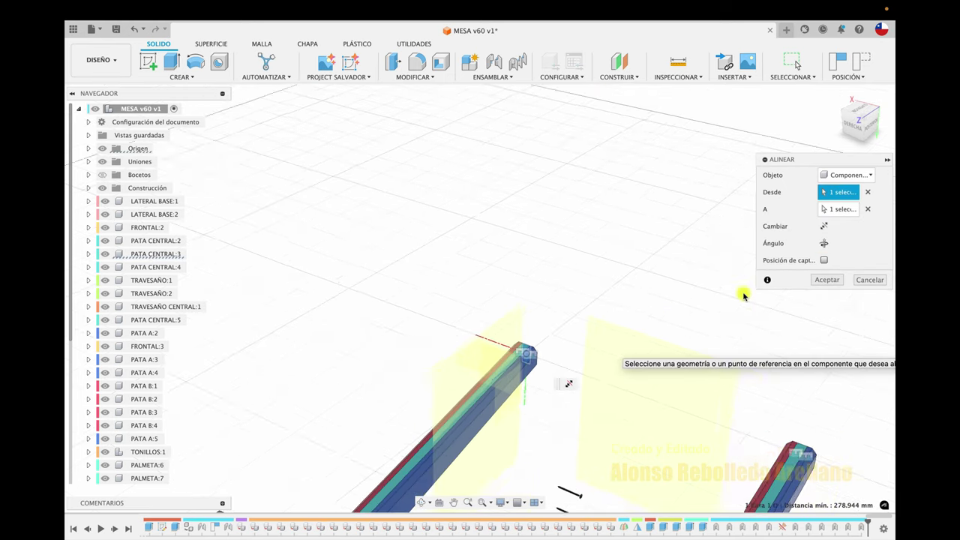
pyautogui.click(827, 280)
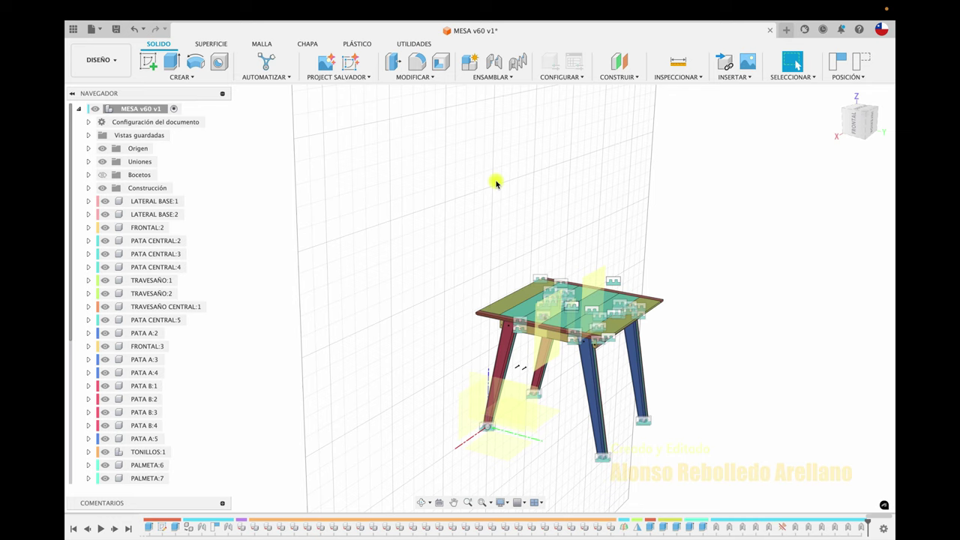
# Define the DERECHA side view as Frontal and jump to the new front view
pyautogui.moveTo(855, 124); pyautogui.dragTo(864, 118)
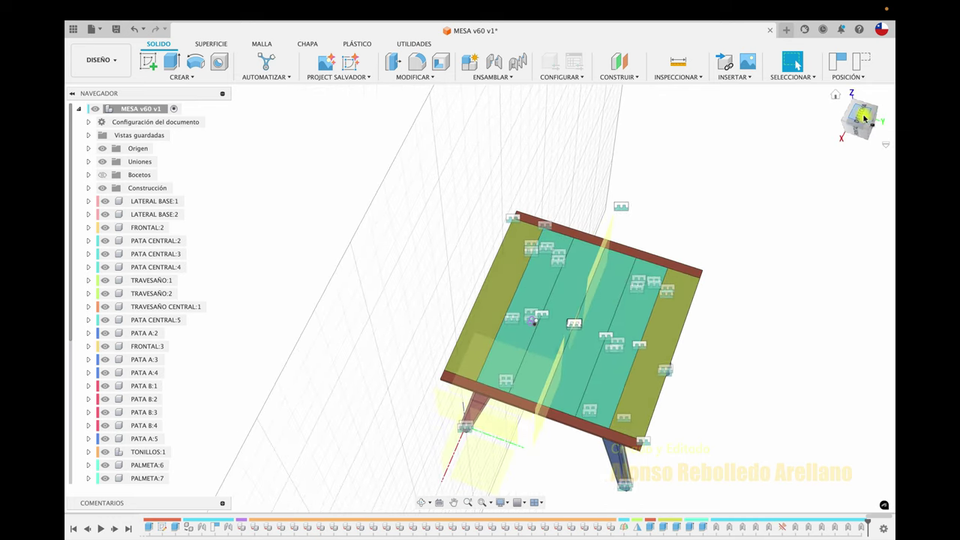
pyautogui.click(862, 117)
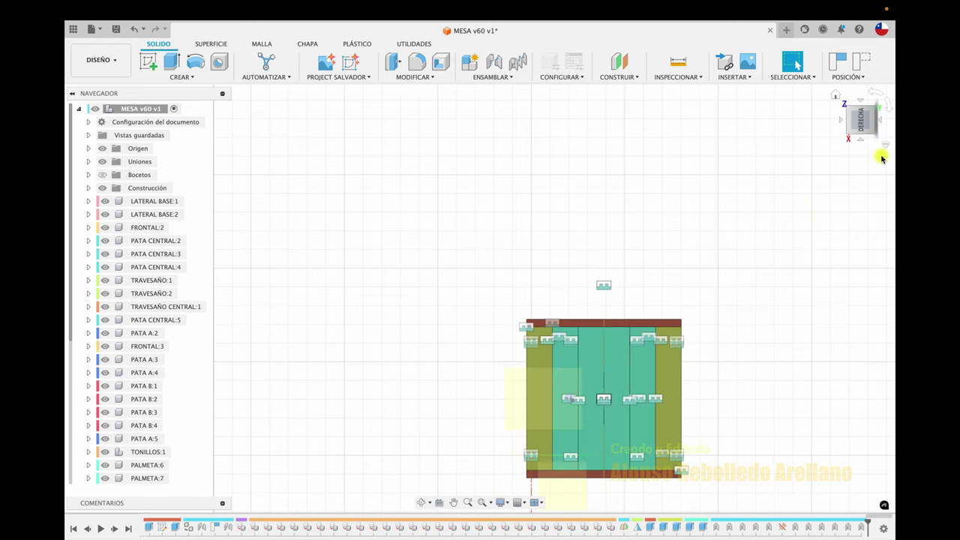
pyautogui.click(885, 145)
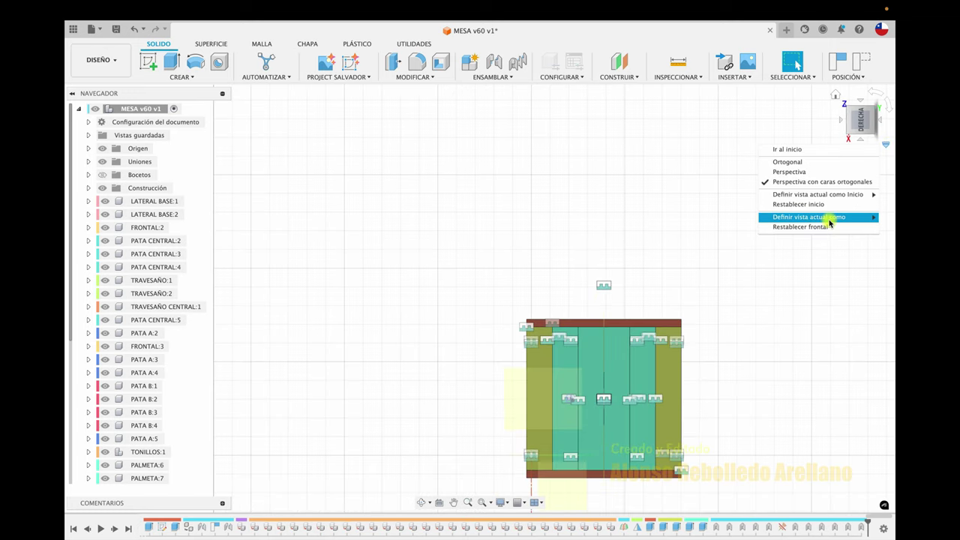
pyautogui.click(742, 230)
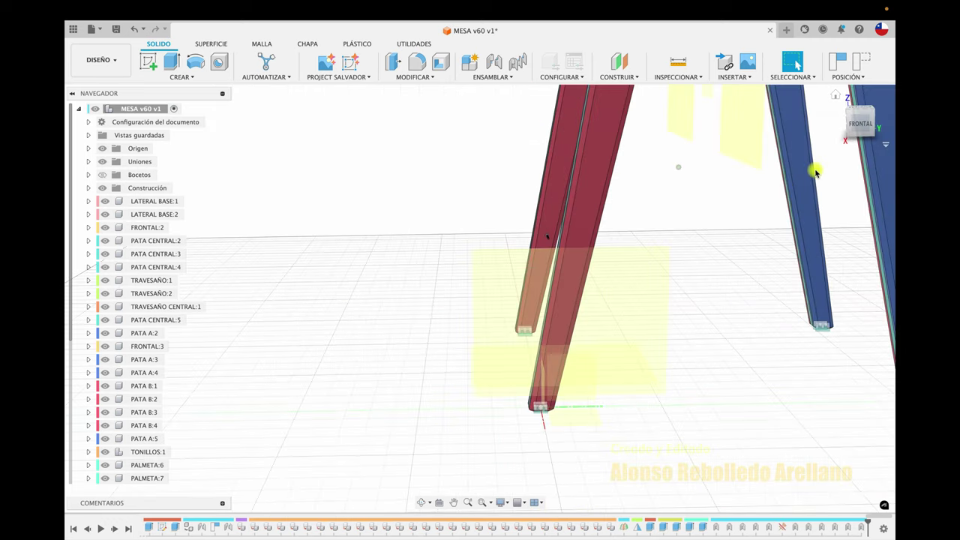
pyautogui.click(861, 123)
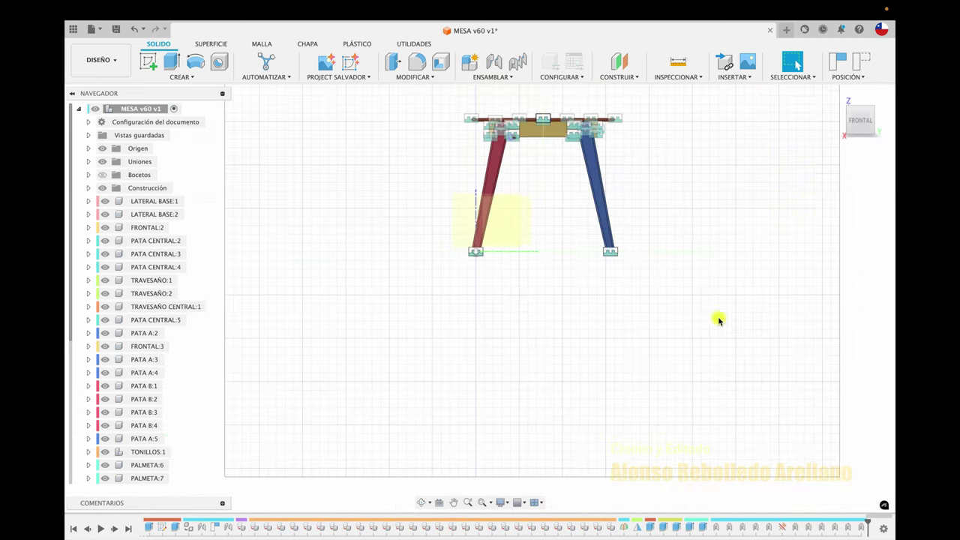
pyautogui.keyDown('shift'); pyautogui.scroll(-5, 718, 321); pyautogui.keyUp('shift')
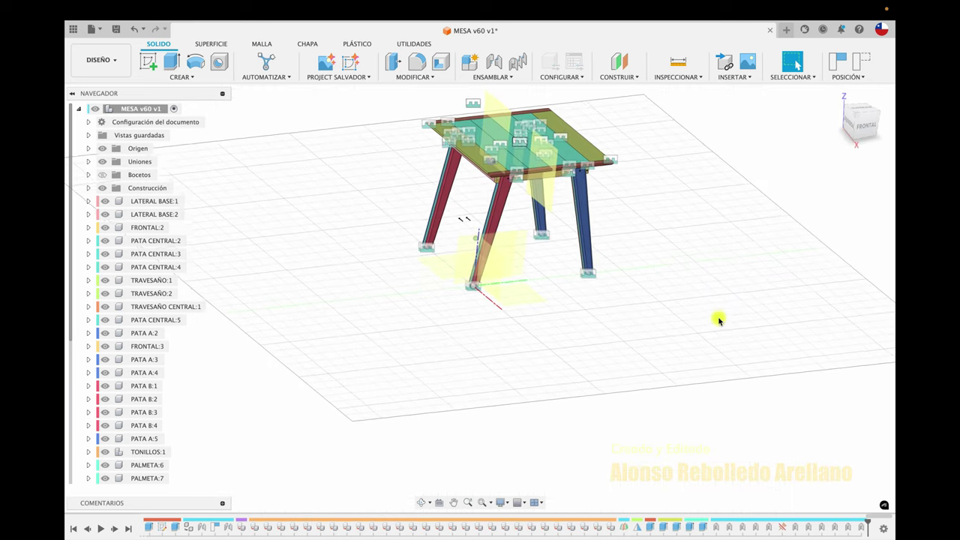
# Uncheck Todas las operaciones de trabajo, undo a stray pan, and orbit lower
pyautogui.scroll(5, 622, 333)
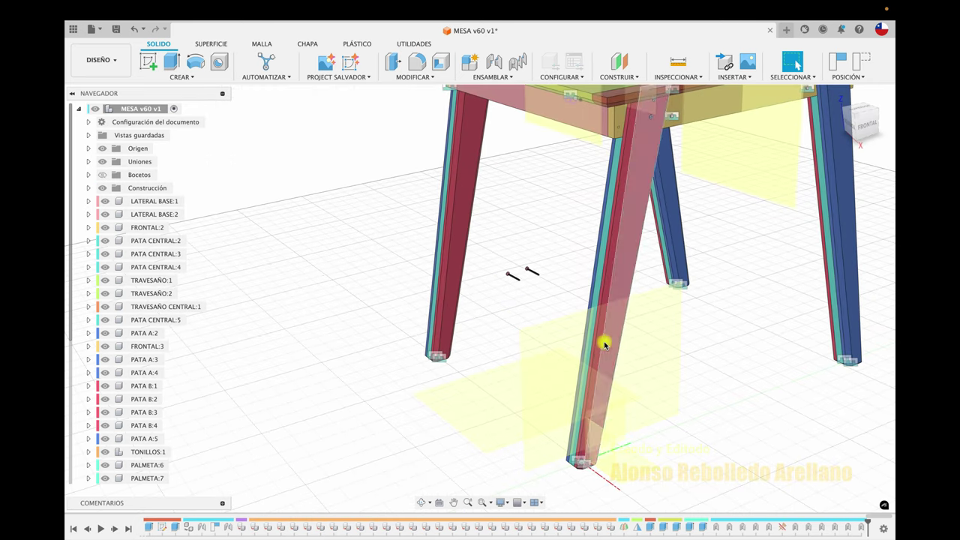
pyautogui.scroll(-3, 675, 375)
pyautogui.scroll(-2, 682, 379)
pyautogui.scroll(-1, 683, 377)
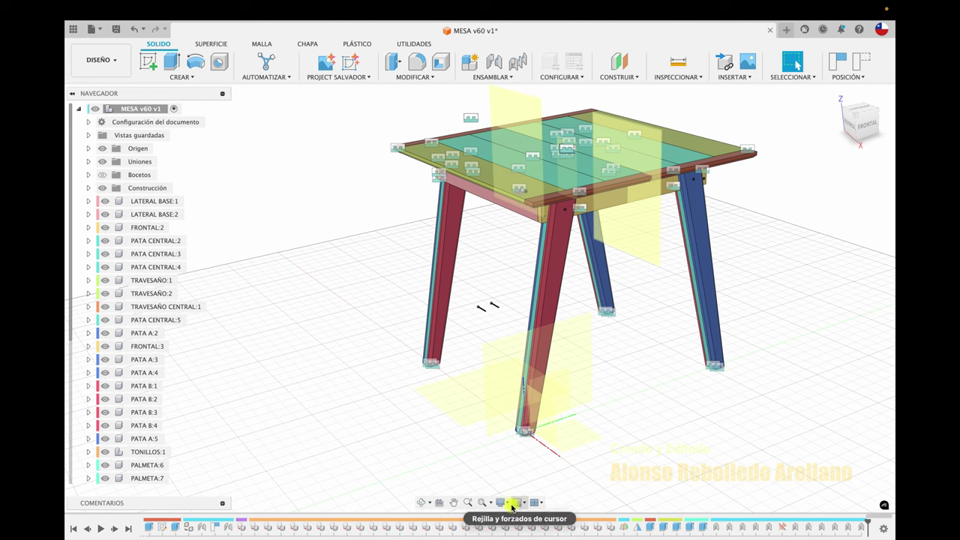
pyautogui.click(501, 502)
pyautogui.moveTo(513, 503)
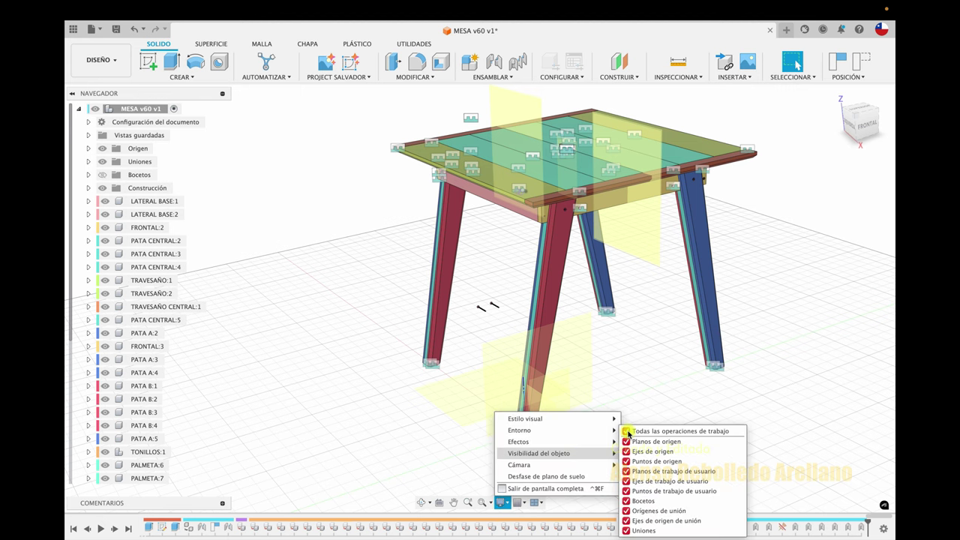
pyautogui.click(629, 432)
pyautogui.click(651, 394)
pyautogui.scroll(-2, 651, 394)
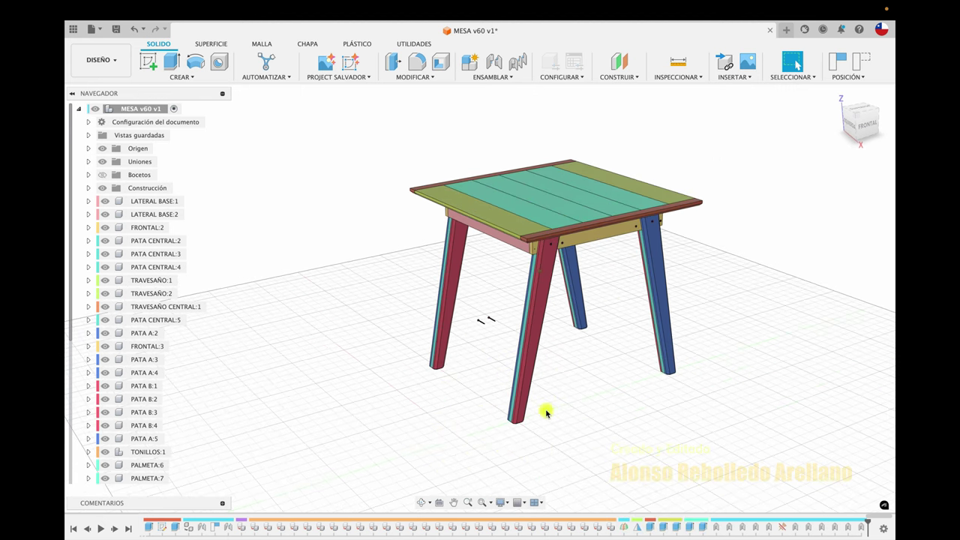
pyautogui.moveTo(520, 398); pyautogui.dragTo(617, 396, button='middle')
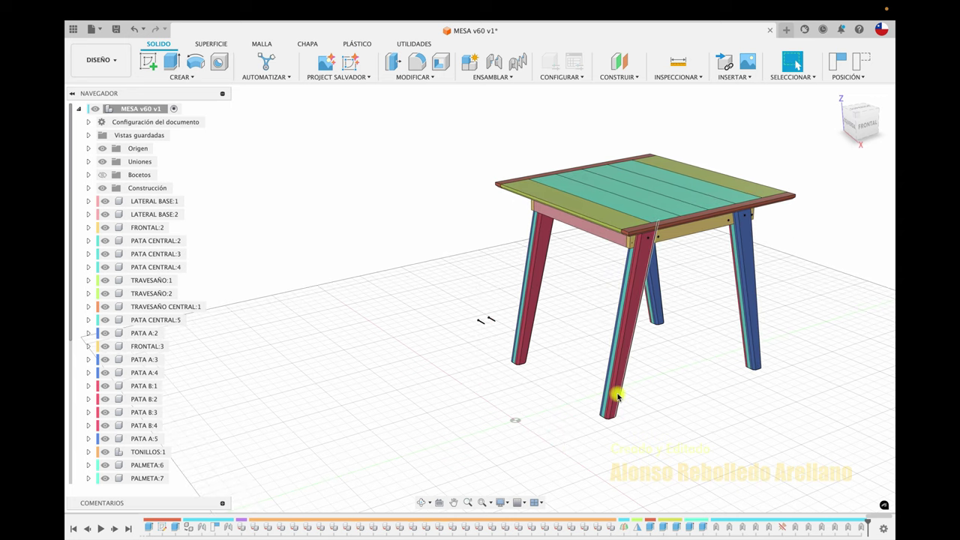
pyautogui.press('super+z')
pyautogui.moveTo(538, 420)
pyautogui.keyDown('shift'); pyautogui.mouseDown(button='middle')
pyautogui.moveTo(547, 405)
pyautogui.moveTo(508, 361)
pyautogui.moveTo(497, 221)
pyautogui.mouseUp(button='middle'); pyautogui.keyUp('shift')
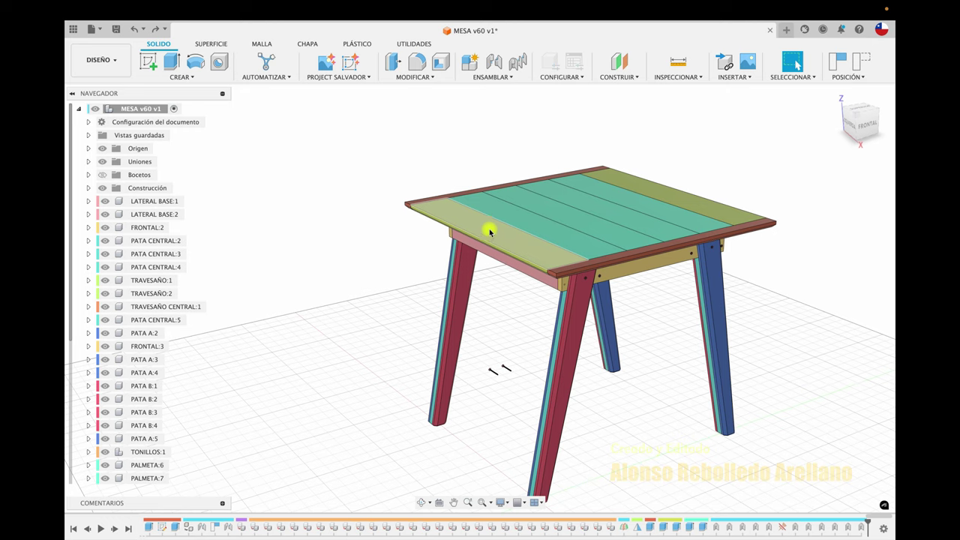
# Apply Bloquear to PATA CENTRAL:2 in the browser, then choose Posición de captura
pyautogui.click(488, 230)
pyautogui.click(158, 240)
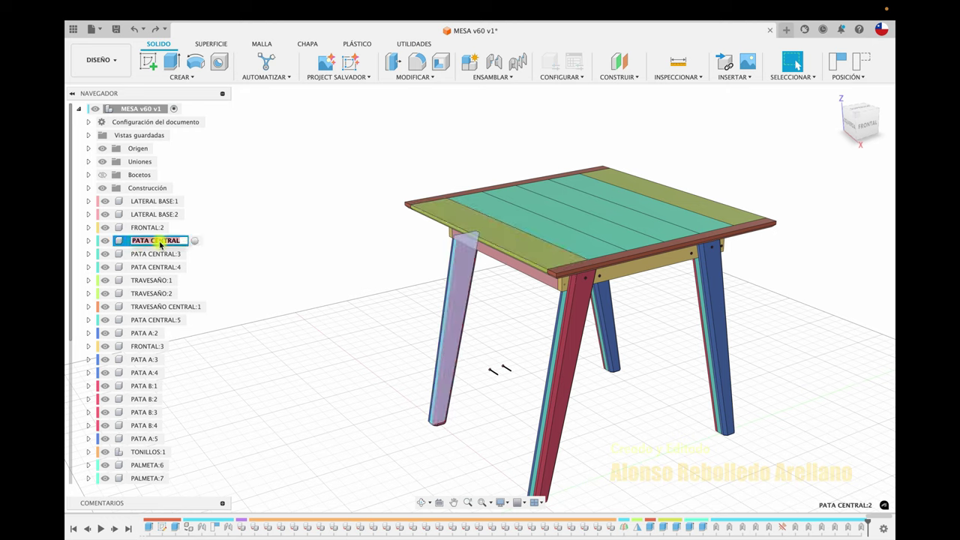
pyautogui.click(232, 221)
pyautogui.click(159, 241)
pyautogui.rightClick(157, 242)
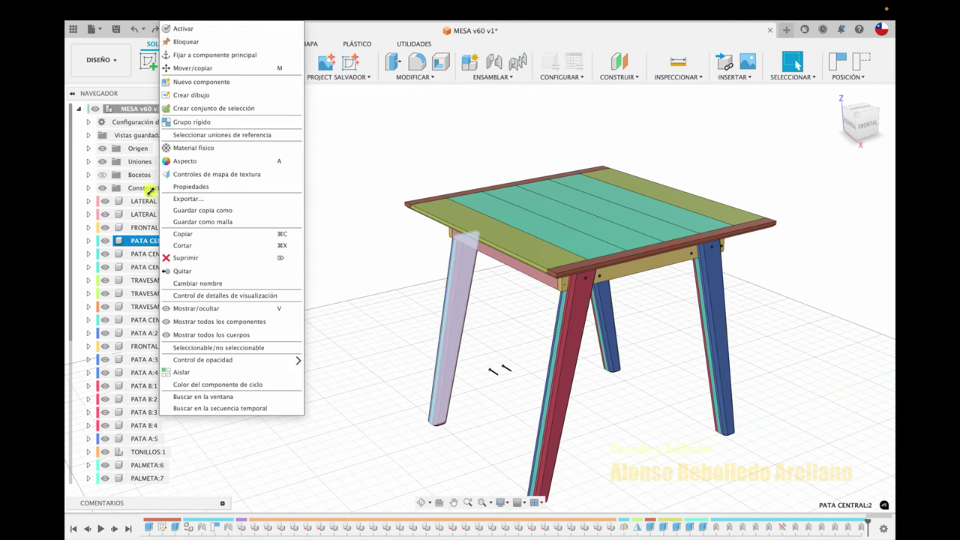
pyautogui.click(175, 42)
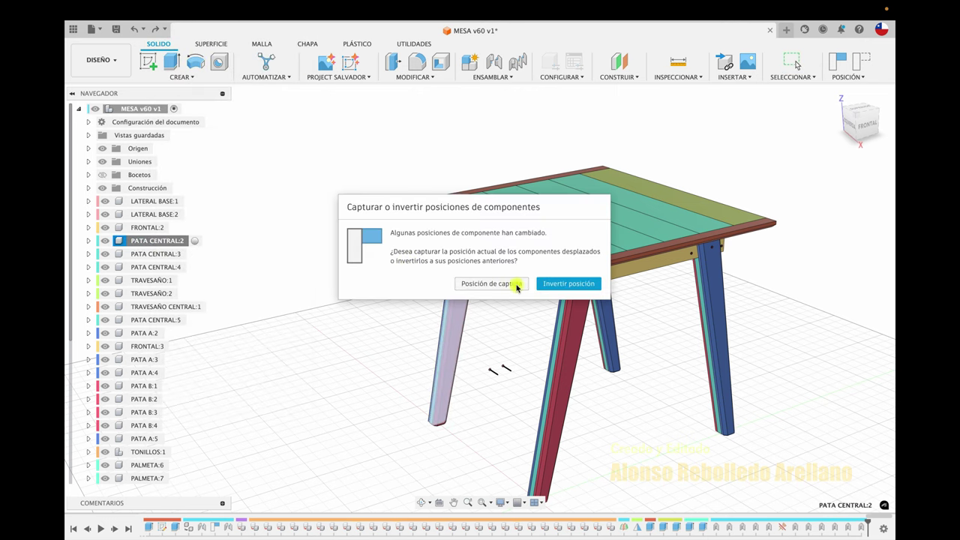
pyautogui.click(517, 285)
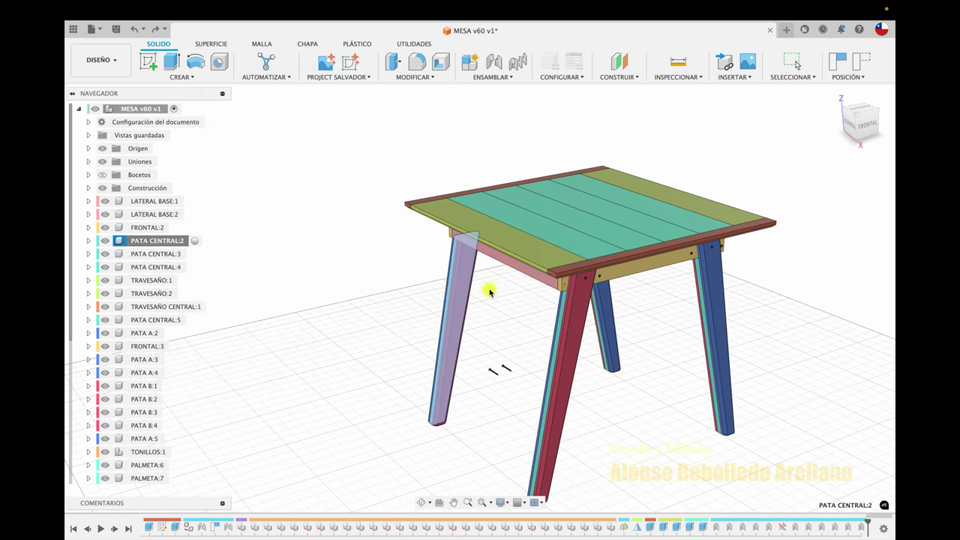
# Orbit the table with the ViewCube to an angled view from above and in front
pyautogui.click(524, 250)
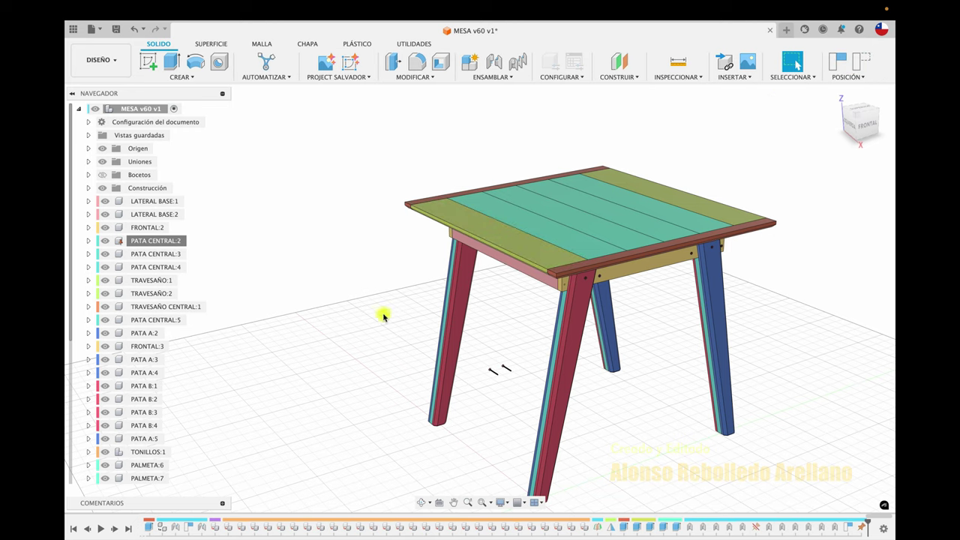
pyautogui.scroll(-5, 664, 413)
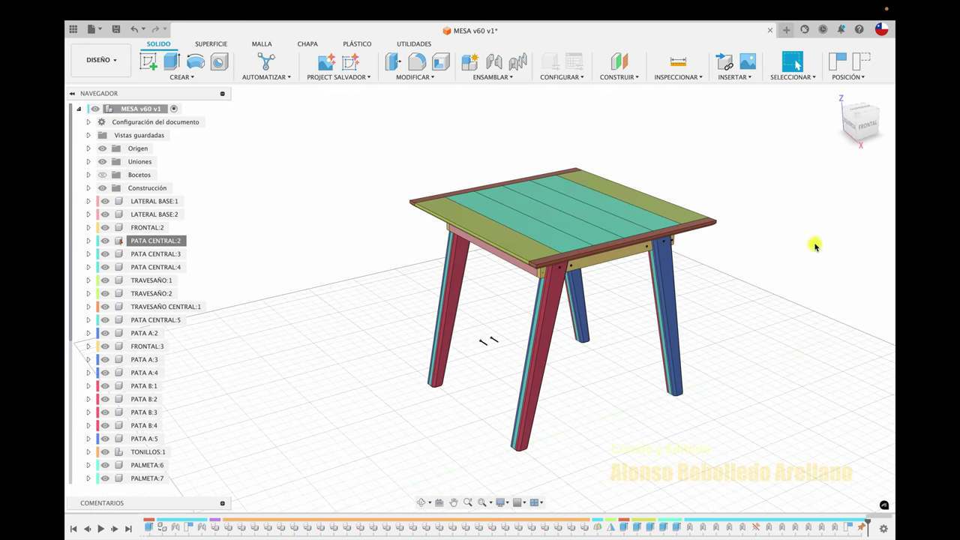
pyautogui.moveTo(860, 122)
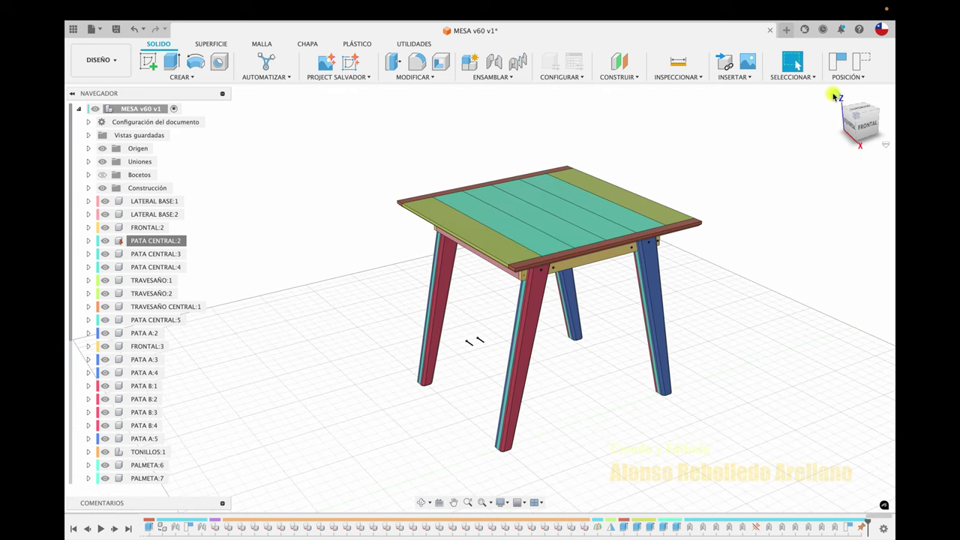
pyautogui.click(834, 96)
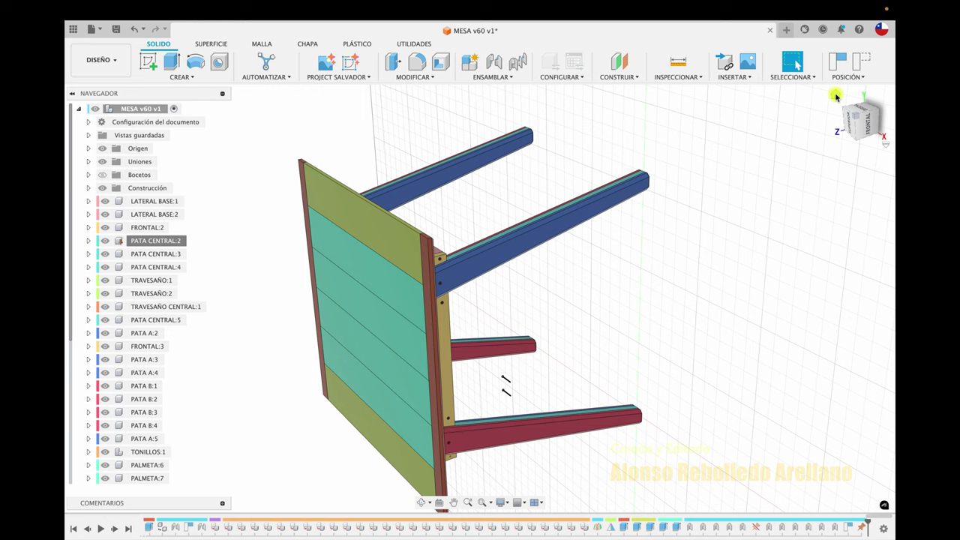
pyautogui.click(836, 96)
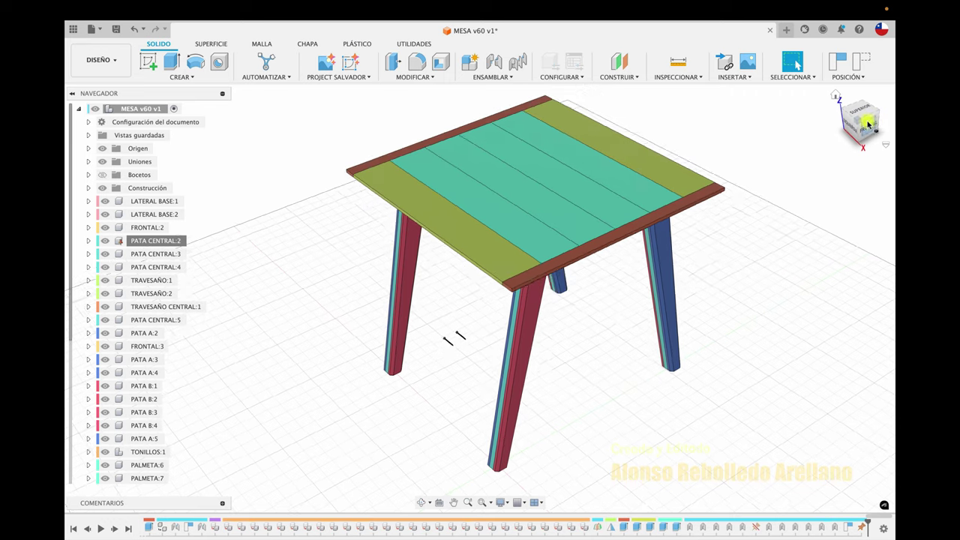
pyautogui.moveTo(858, 120); pyautogui.dragTo(853, 141)
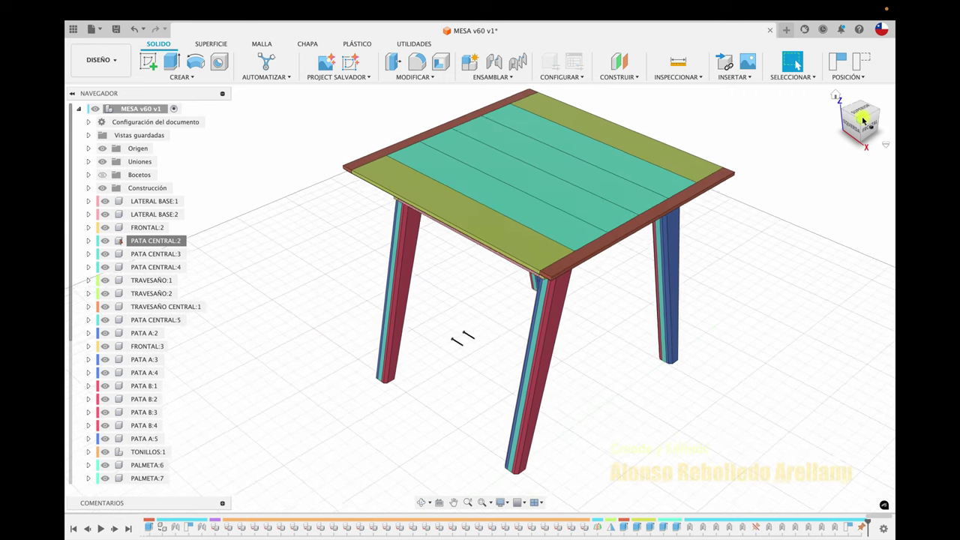
# Apply Definir vista actual como Inicio, then verify by switching to SUPERIOR and back Home
pyautogui.click(886, 145)
pyautogui.click(881, 183)
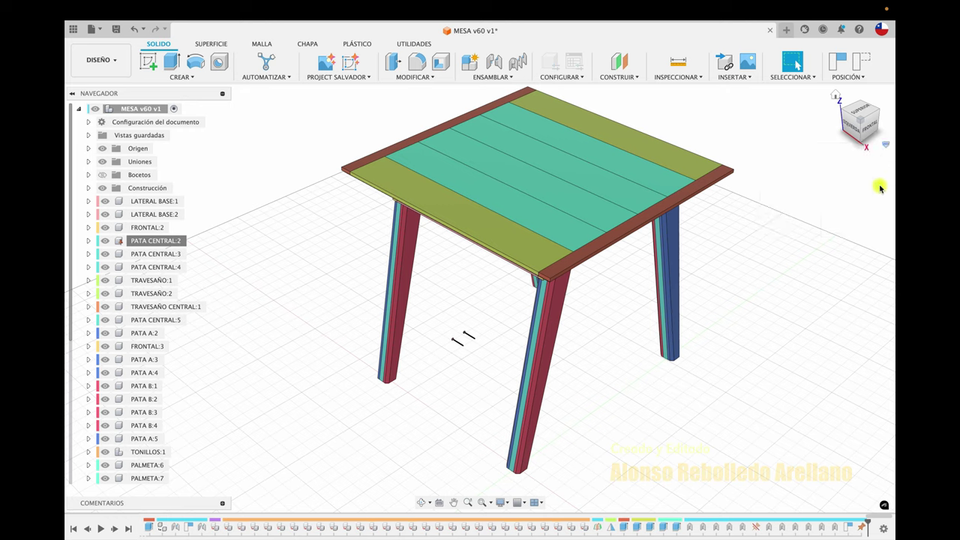
pyautogui.click(886, 145)
pyautogui.moveTo(809, 216)
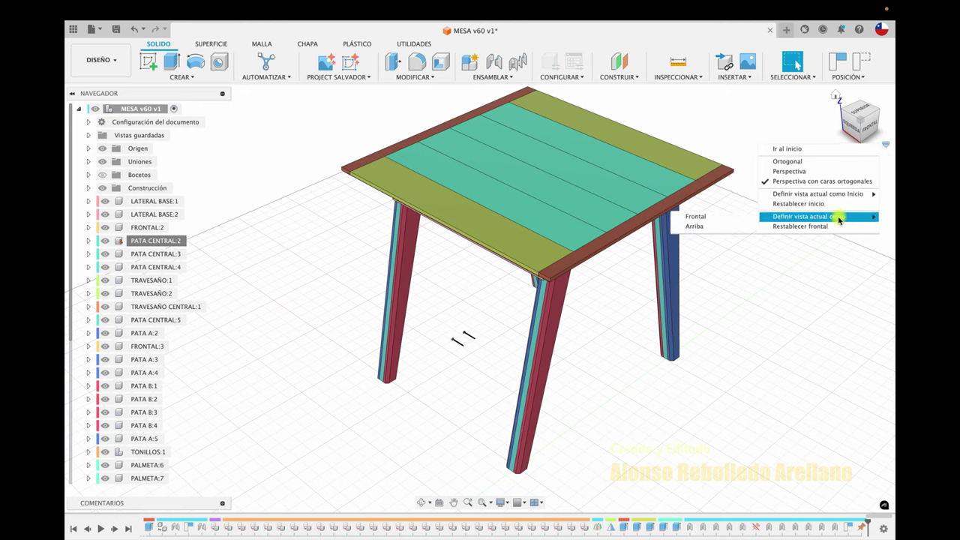
pyautogui.moveTo(817, 193)
pyautogui.click(732, 199)
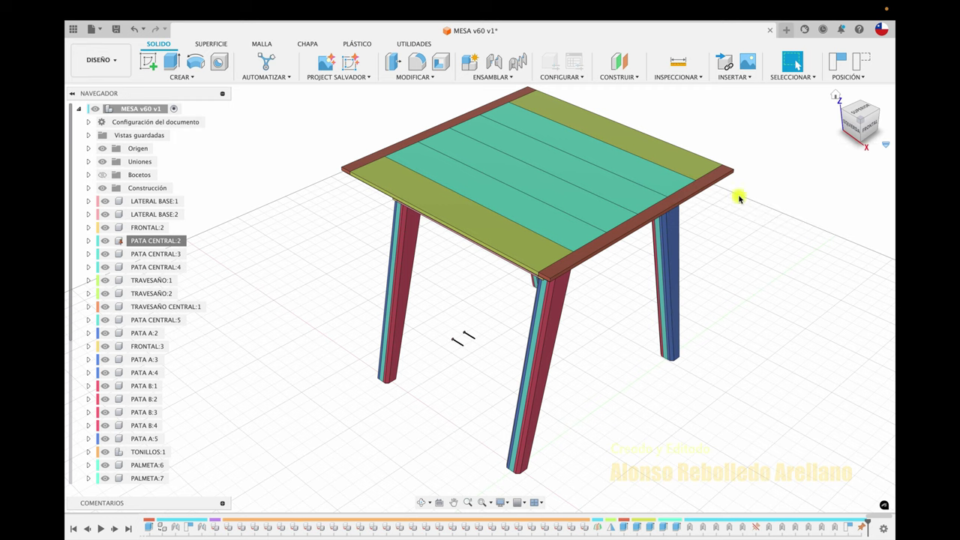
pyautogui.click(866, 113)
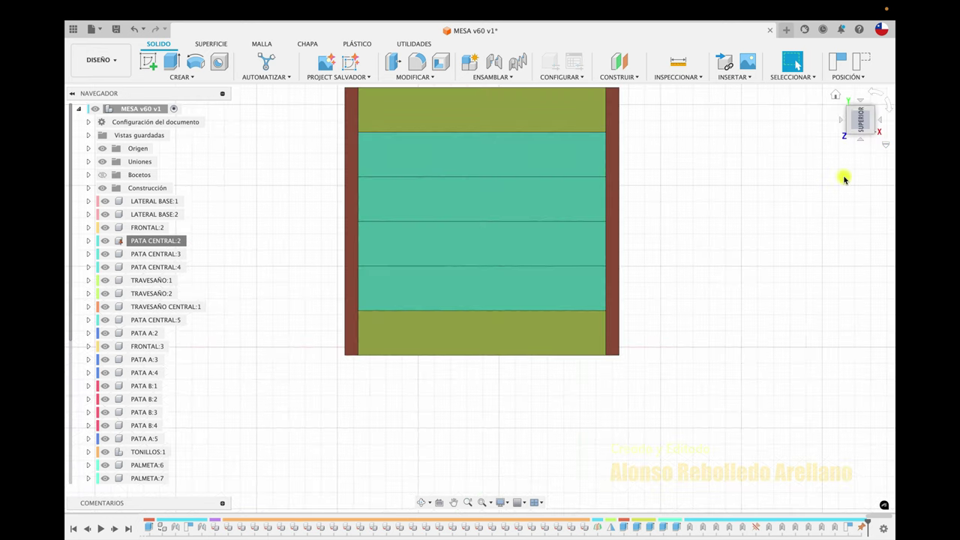
pyautogui.click(837, 98)
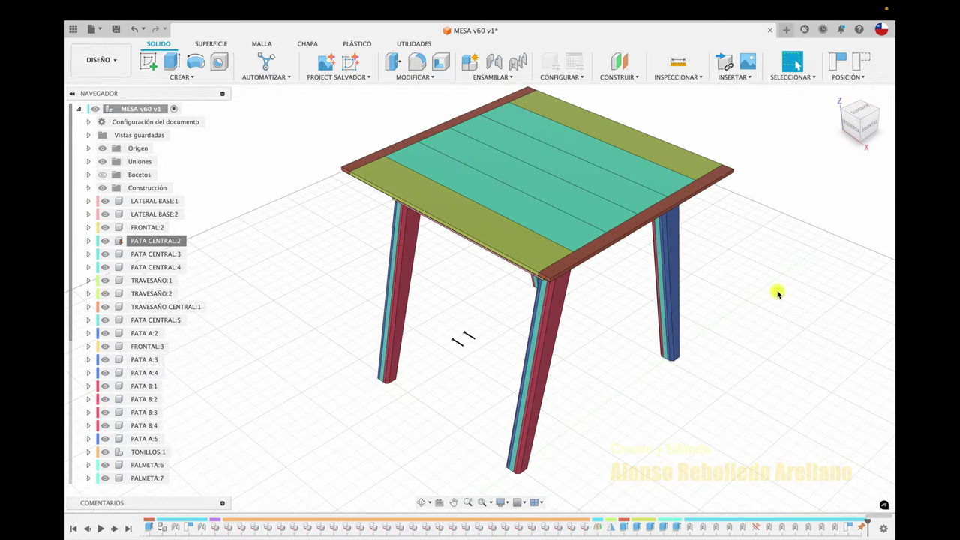